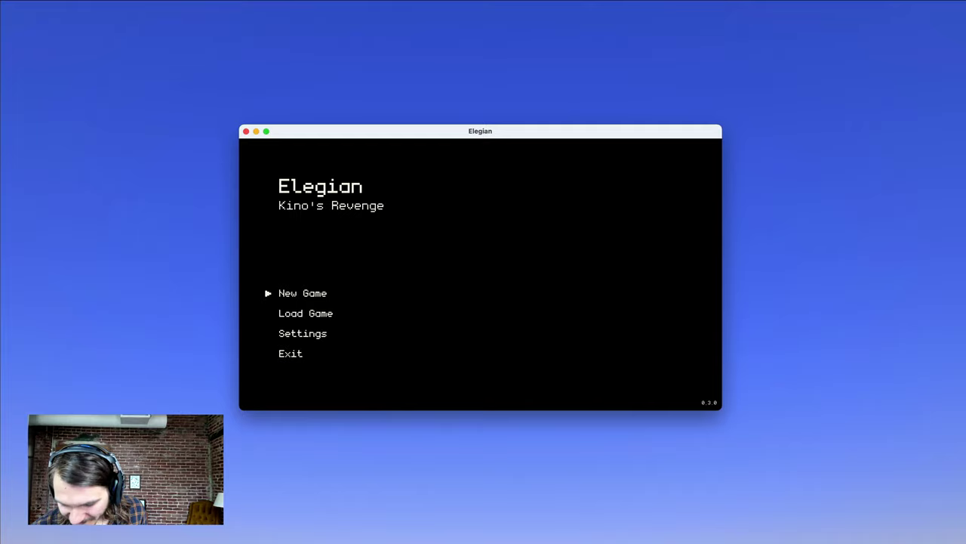
Step: Start a new game and walk the hero around the grass and back up onto the dirt path
key("Return")
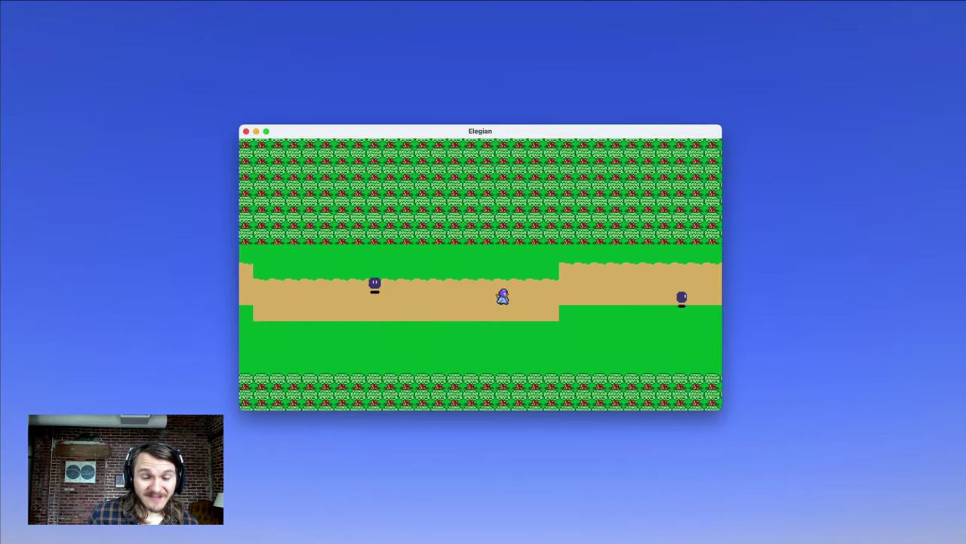
key("Right")
key("Down")
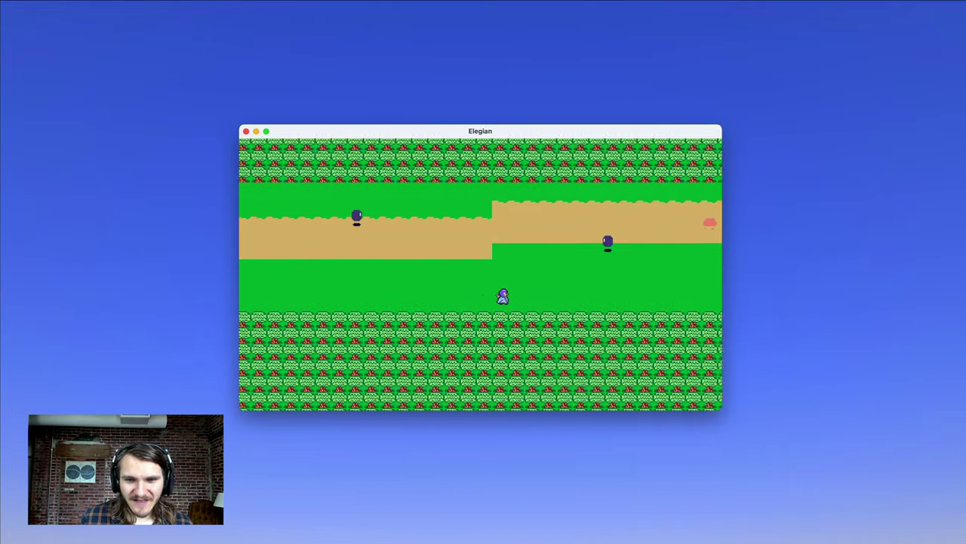
key("Left")
key("Right")
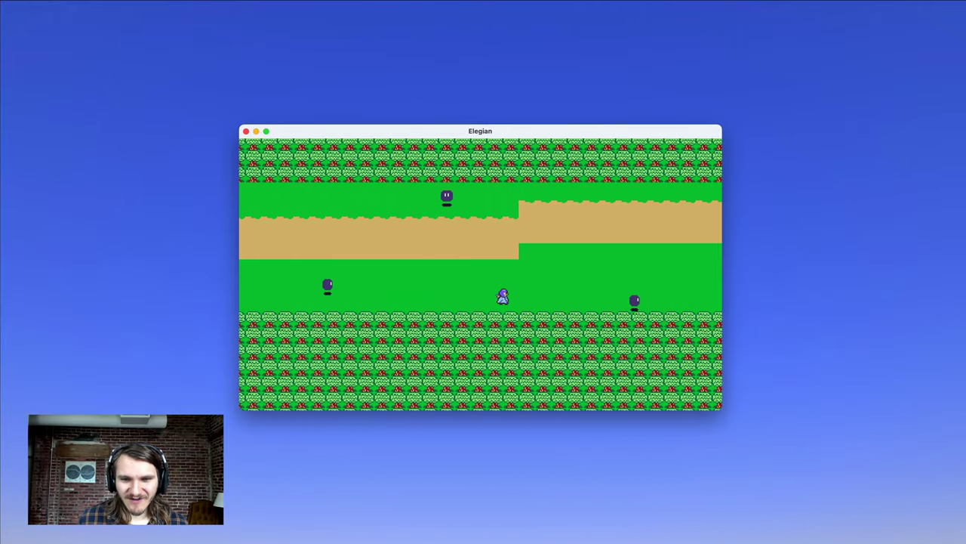
key("Up")
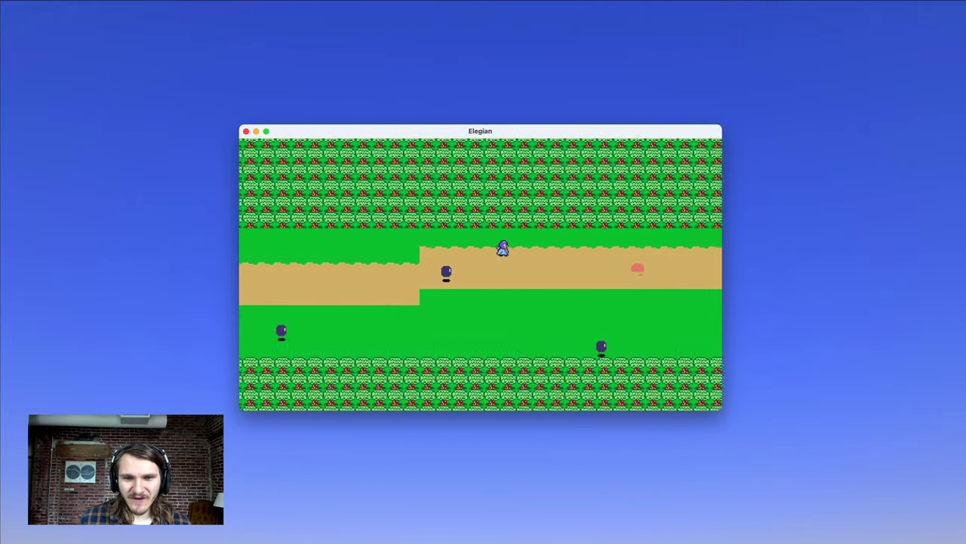
Step: Walk right along the dirt path past the rocks, then down into the grass until a wild Mushroom appears
key("Right")
key("Right")
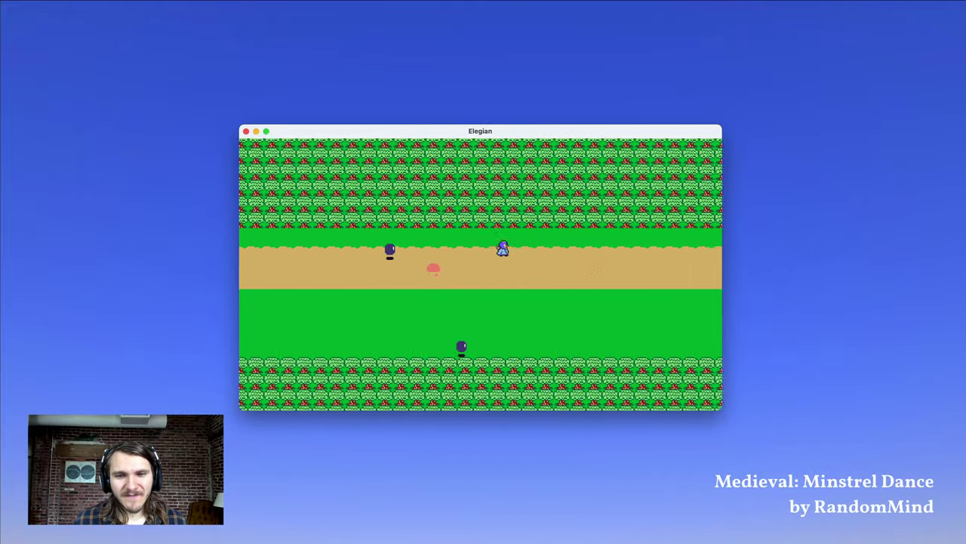
key("Right")
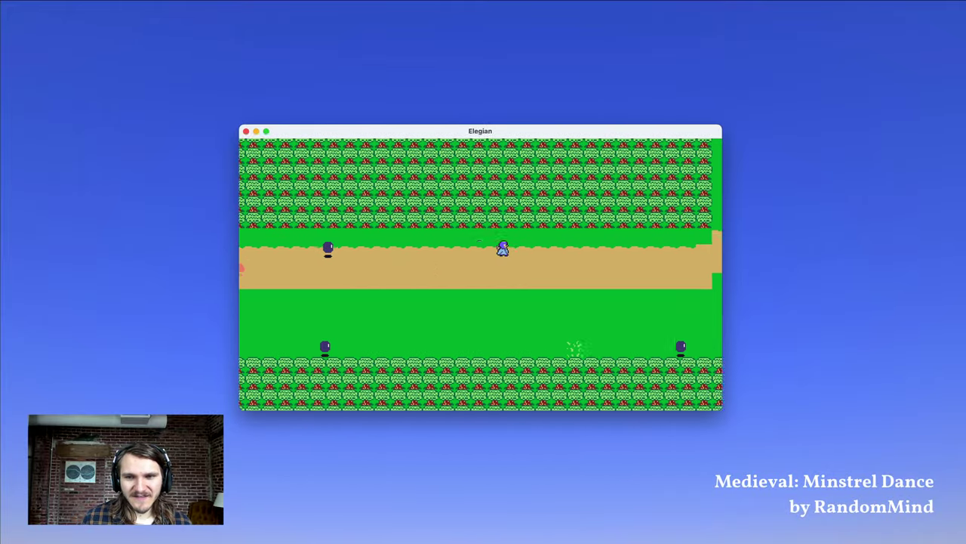
key("Right")
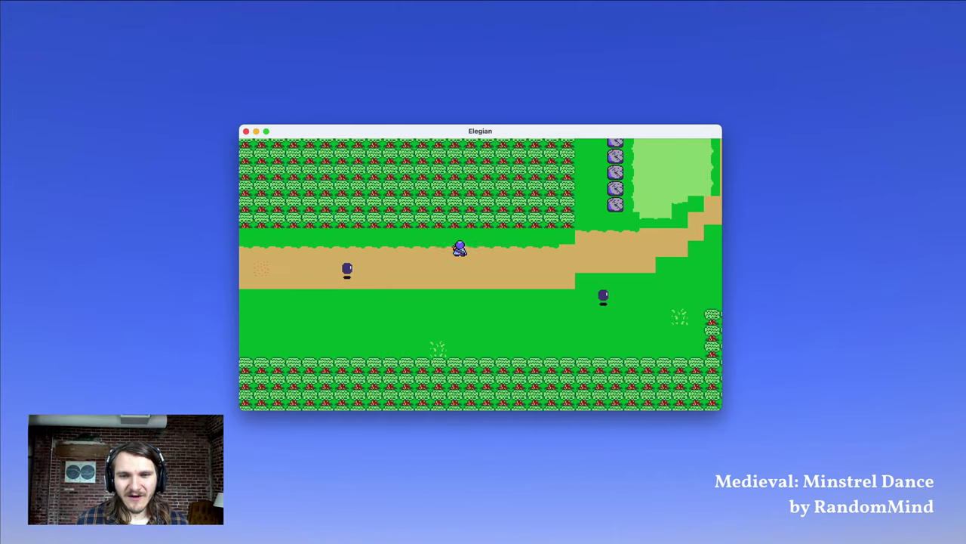
key("Right")
key("Down")
key("Right")
key("Down")
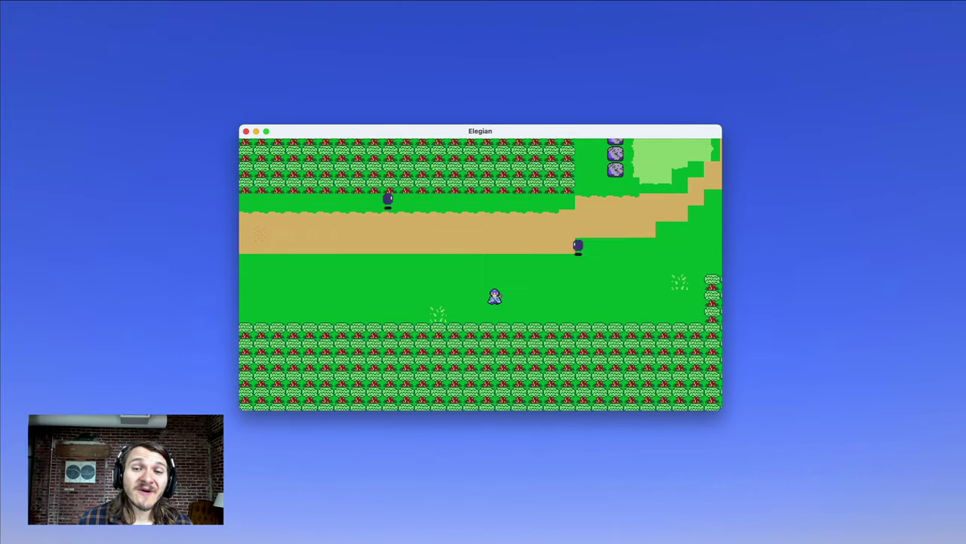
key("Right")
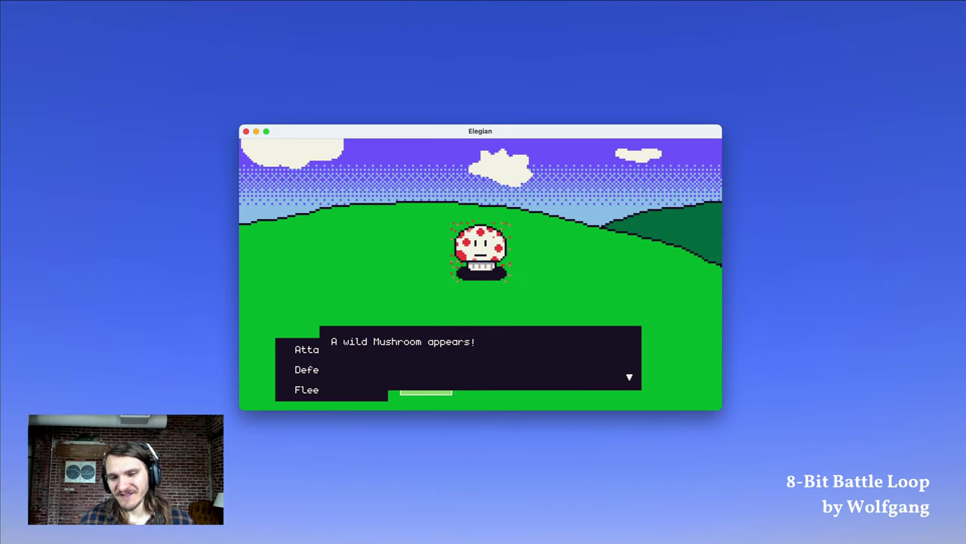
Step: Attack the wild Mushroom twice to defeat it, gaining 3 experience
key("Return")
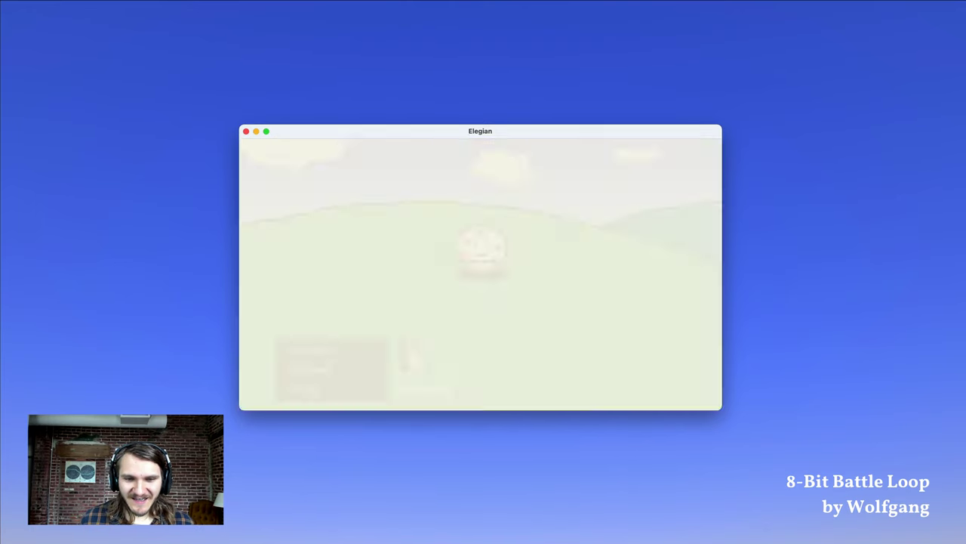
key("Return")
key("Return")
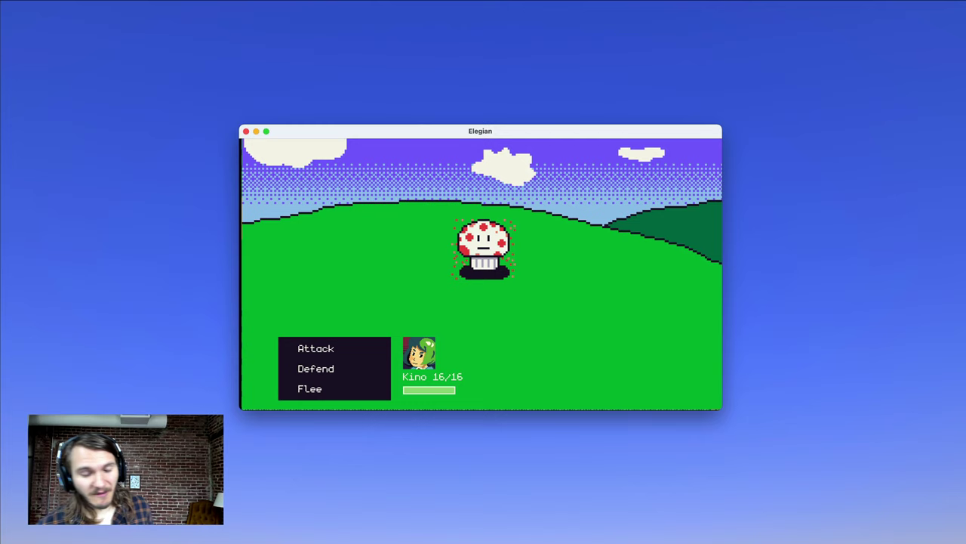
key("Return")
key("Return")
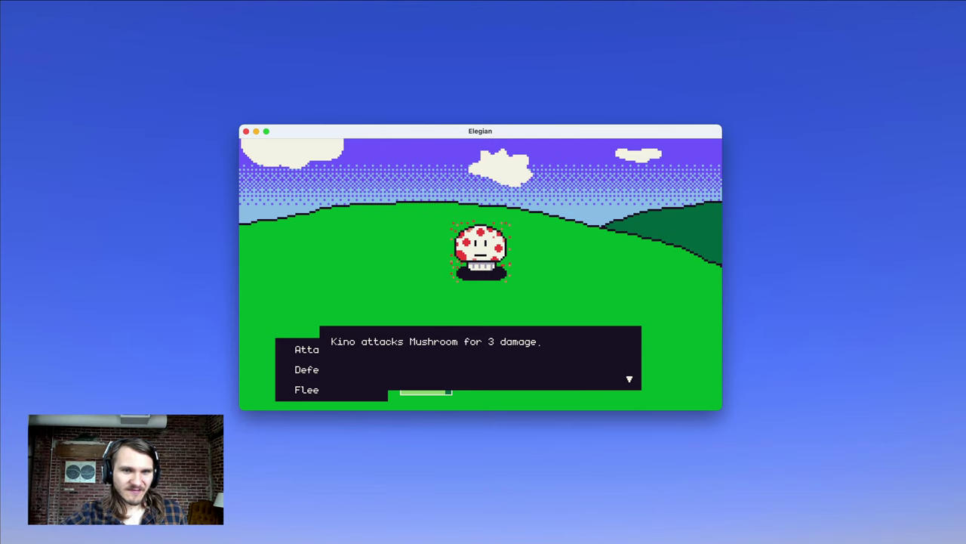
key("Return")
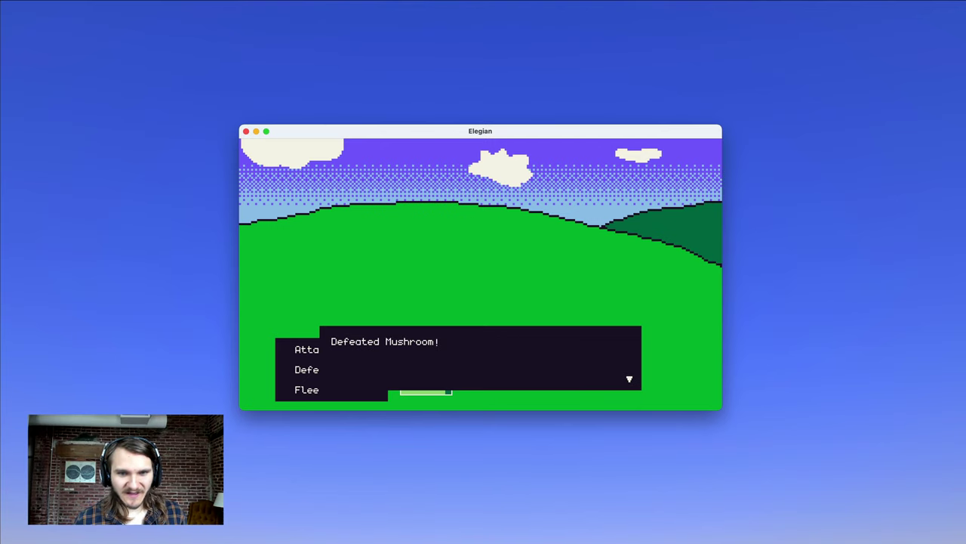
key("Return")
key("Return")
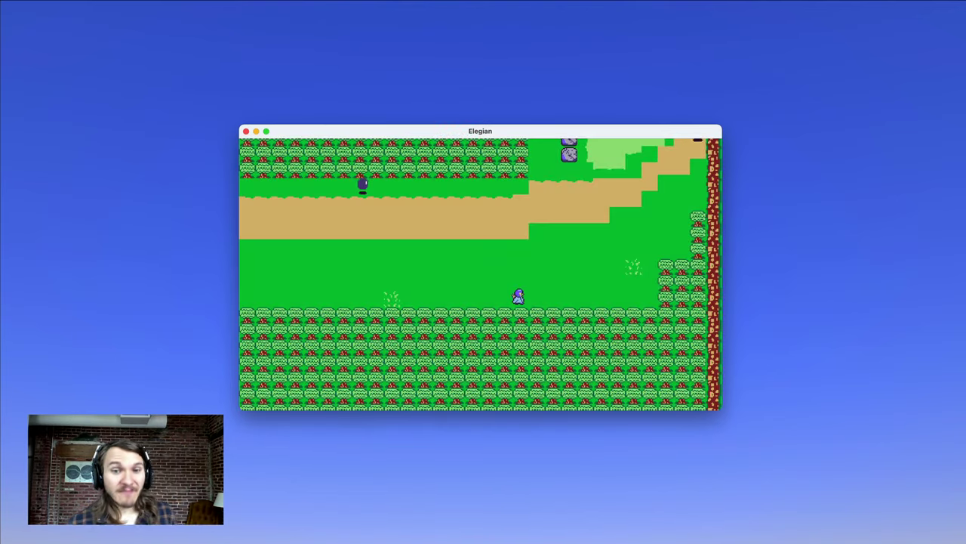
Step: Walk up and right, then left and down along the path, wandering the grass nearby
key("Up")
key("Right")
key("Up")
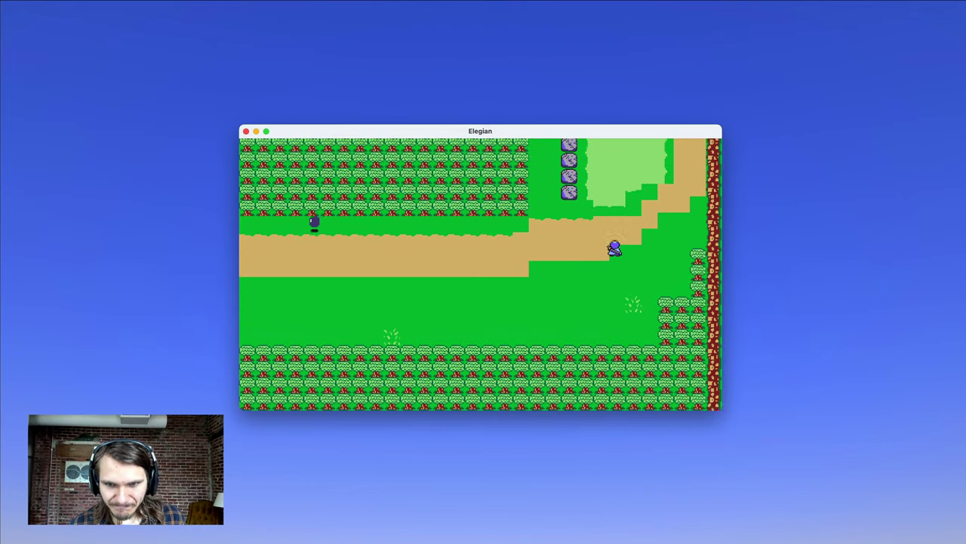
key("Left")
key("Down")
key("Left")
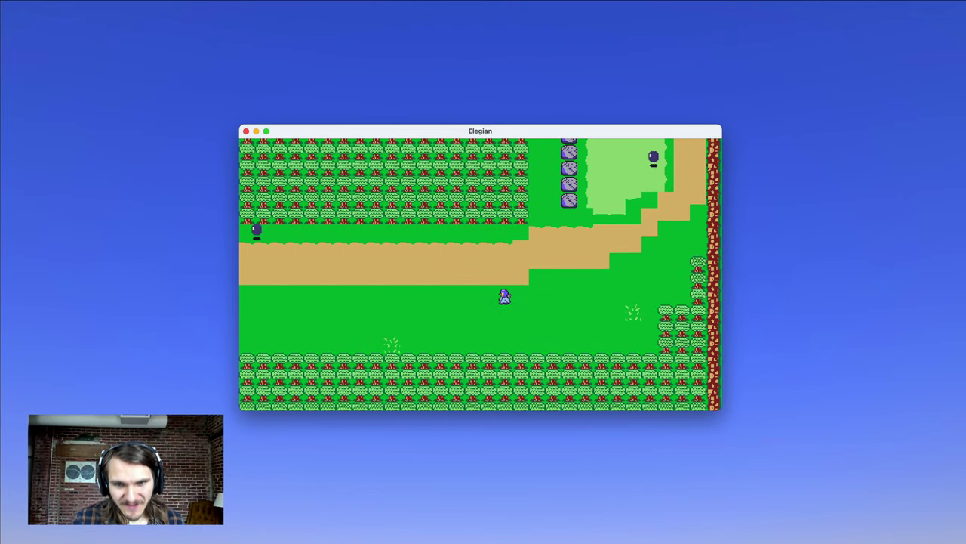
key("Up")
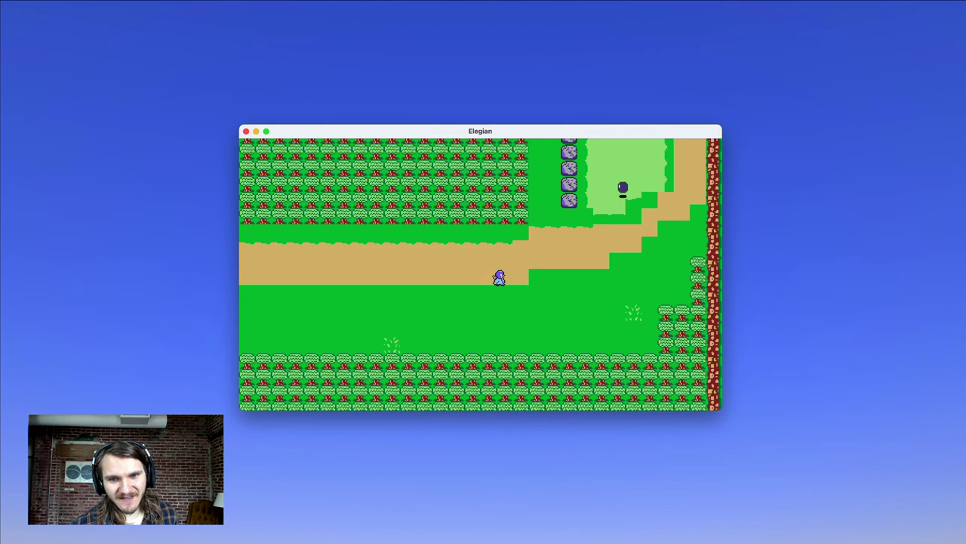
key("Right")
key("Down")
key("Left")
key("Up")
key("Up")
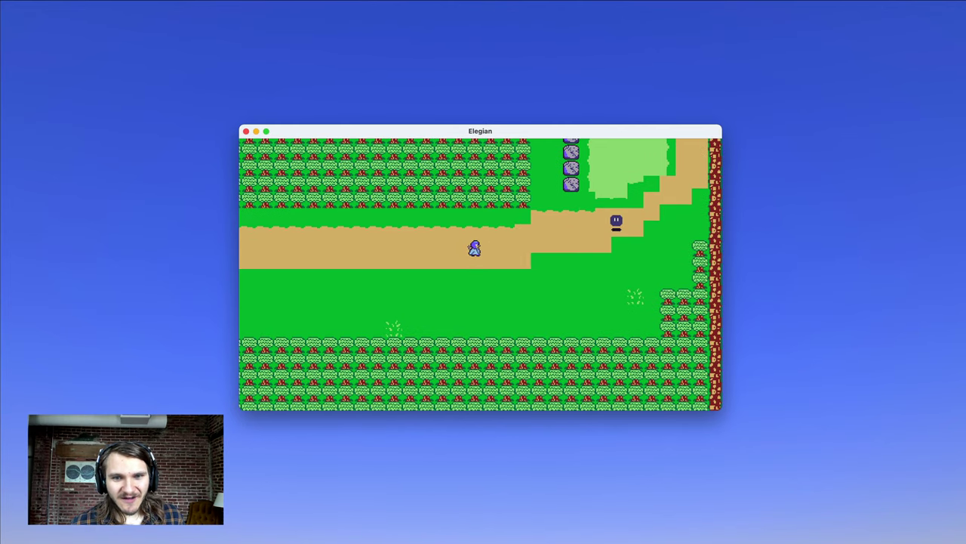
Step: Walk right along the dirt path toward the cliff and down into the grass until a Mushroom appears
key("Right")
key("Down")
key("Left")
key("Down")
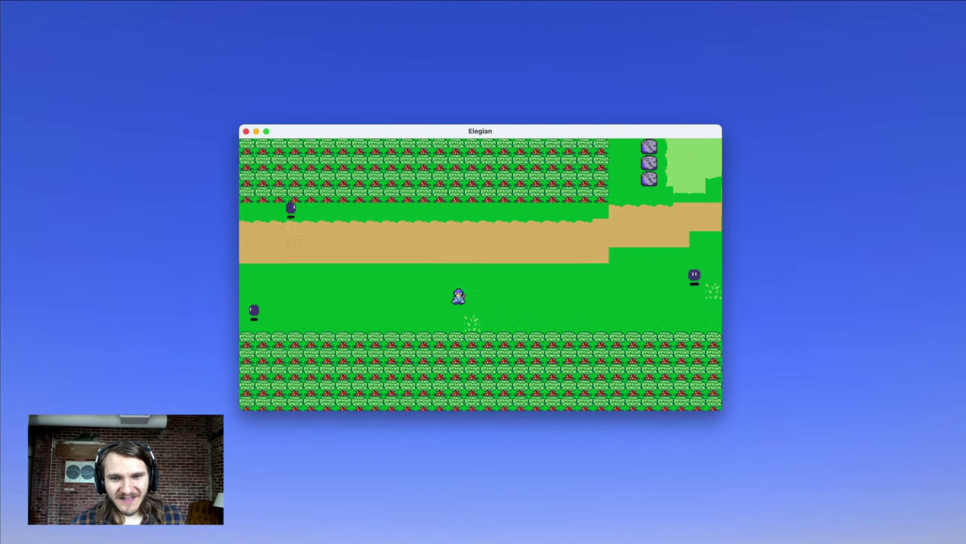
key("Right")
key("Up")
key("Right")
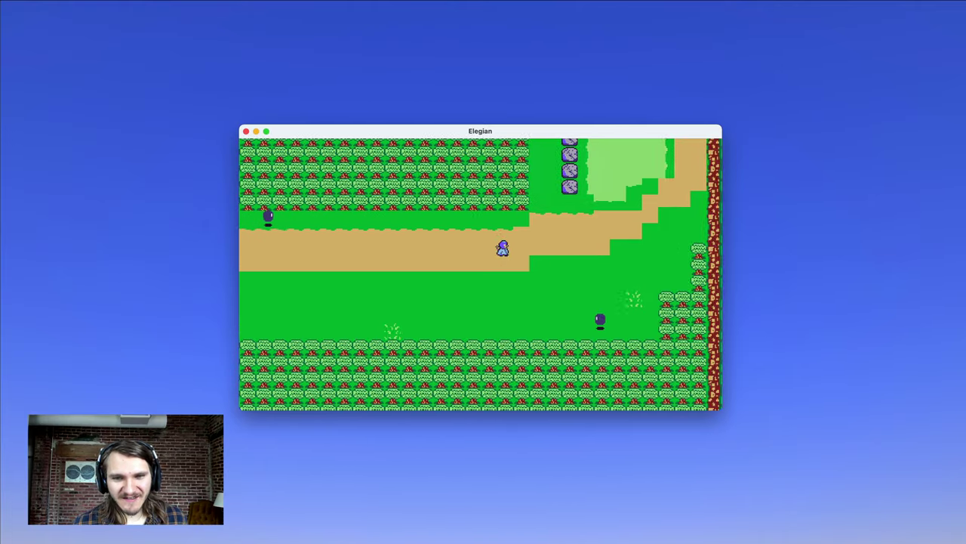
key("Down")
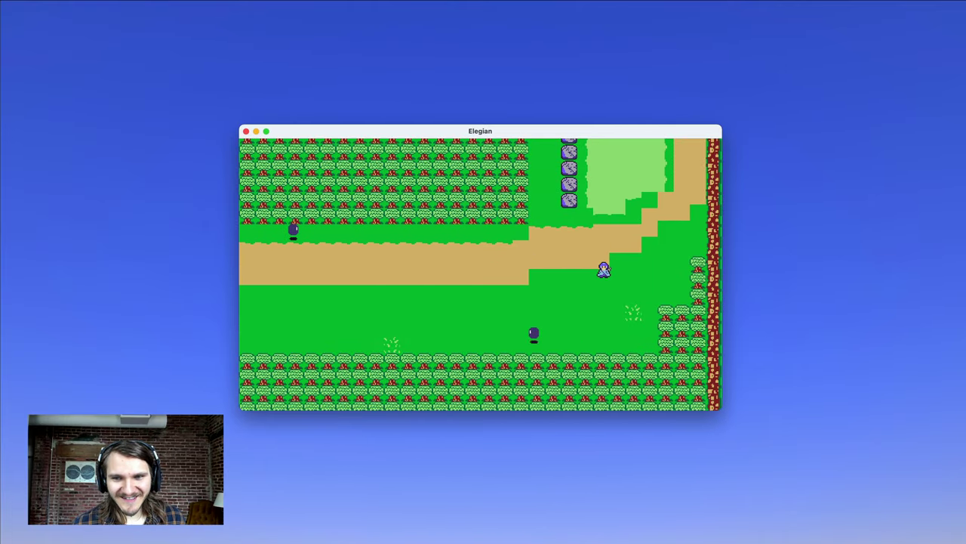
key("Left")
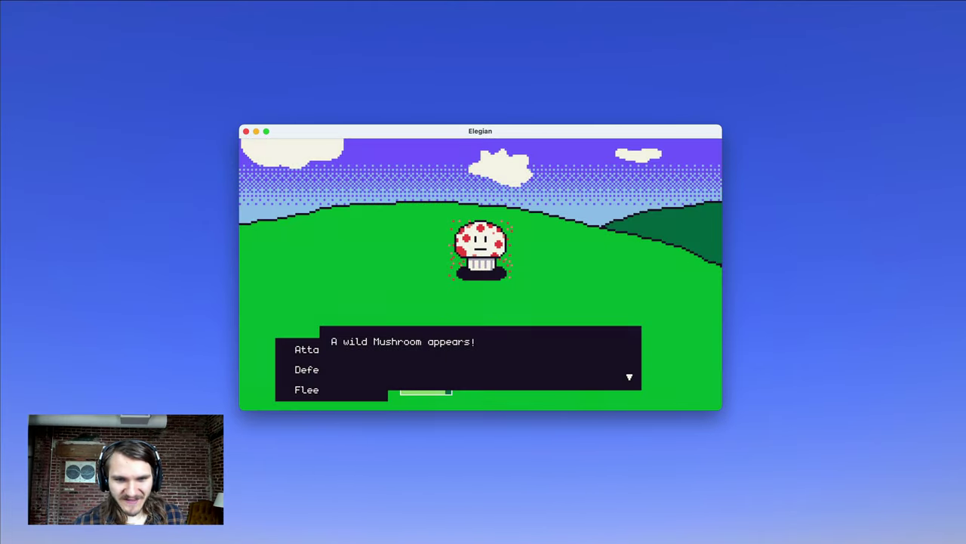
Step: Attack the second Mushroom until it is defeated, earning 3 experience at 12/16 HP
key("Return")
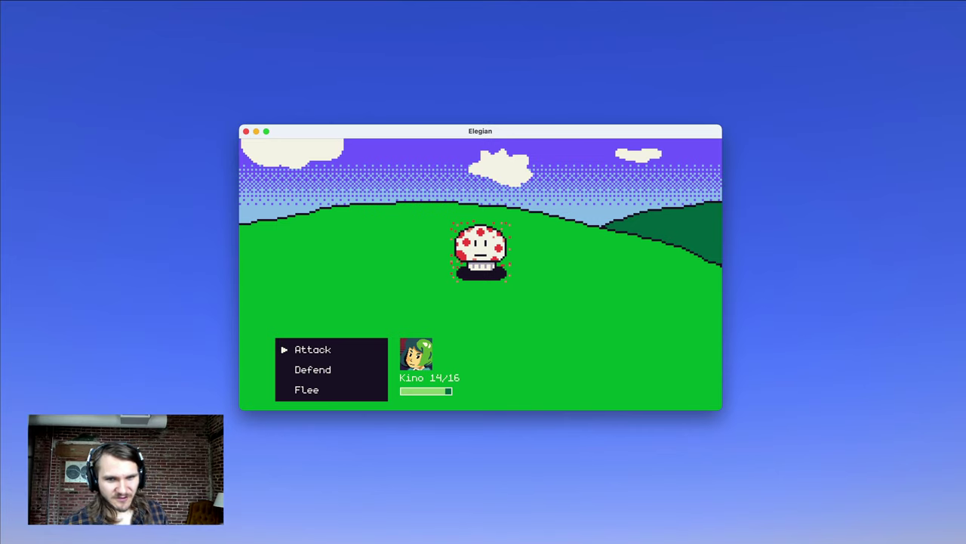
key("Return")
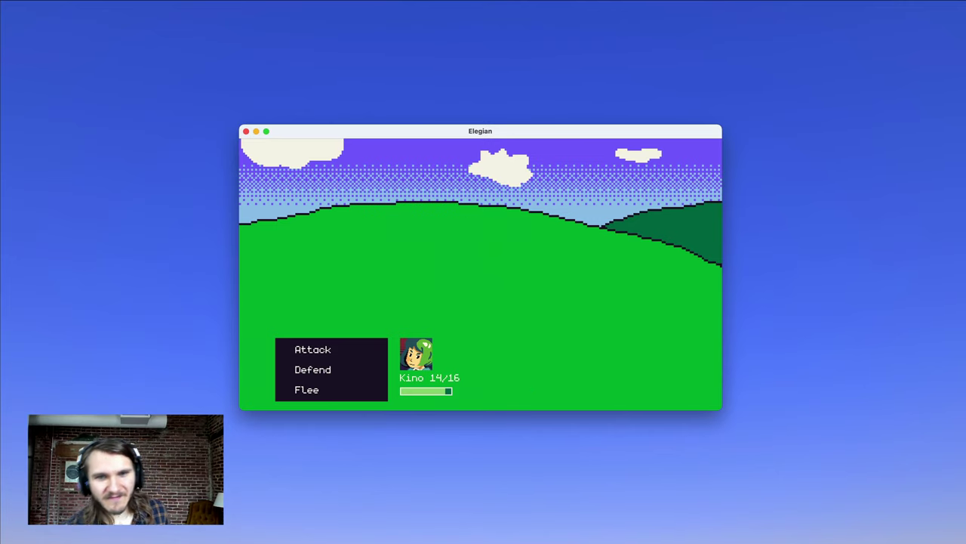
key("Return")
key("Return")
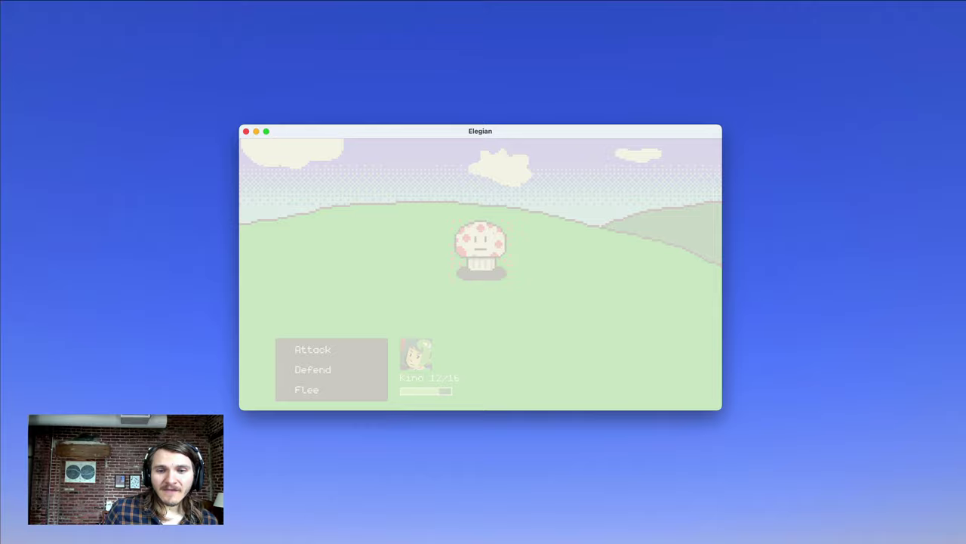
key("Return")
key("Return")
key("Return")
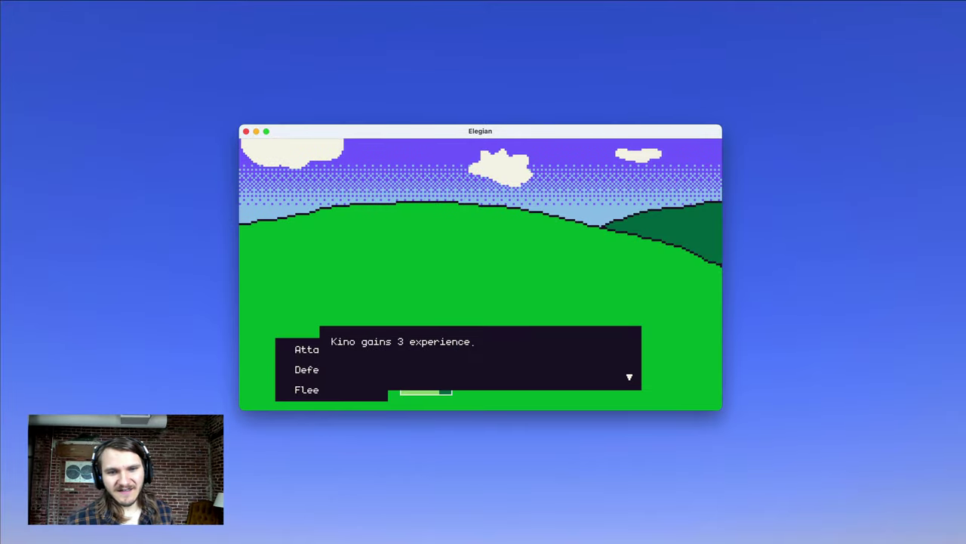
Step: Walk up and right into another Mushroom encounter and flee from it
key("Up")
key("Right")
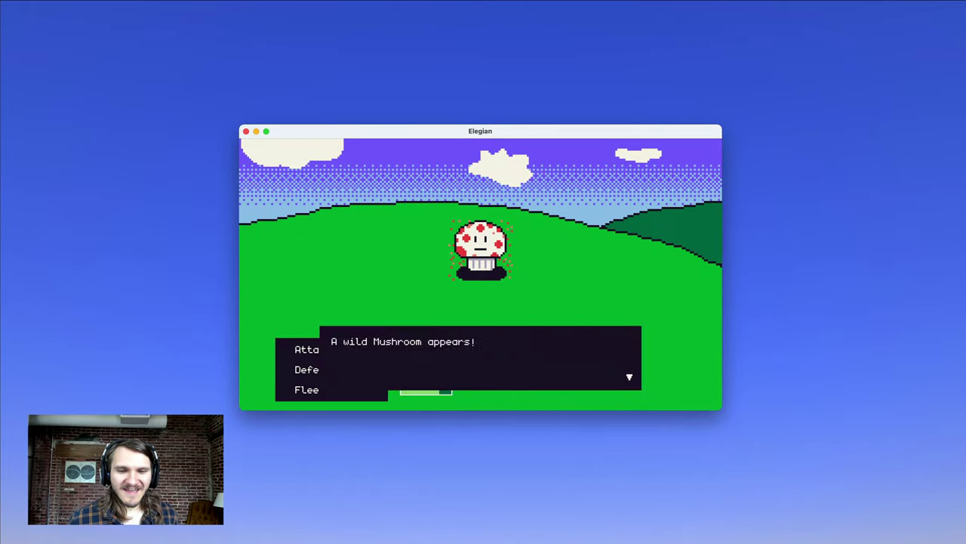
key("Return")
key("Down")
key("Down")
key("Return")
key("Return")
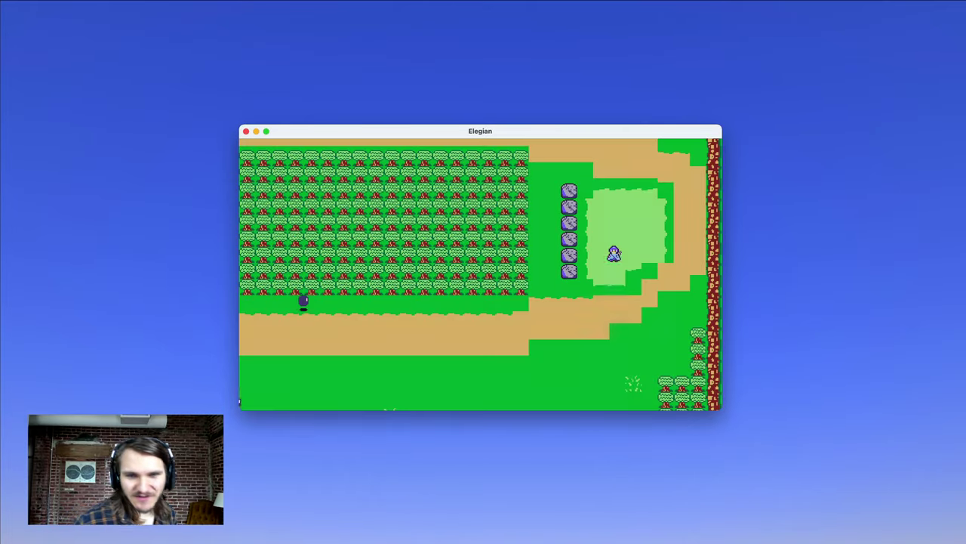
Step: Walk left and down across the plains into a wild Slime
key("Down")
key("Left")
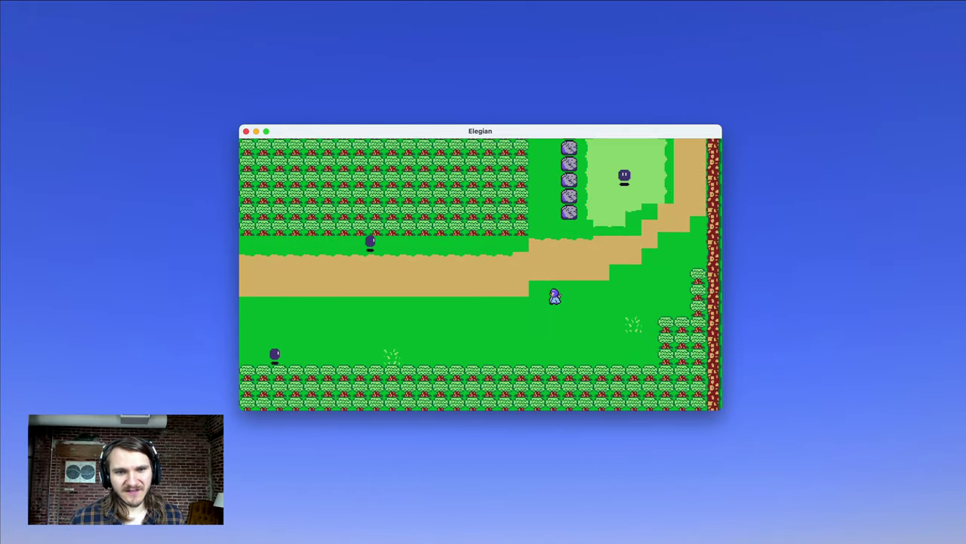
key("Left")
key("Down")
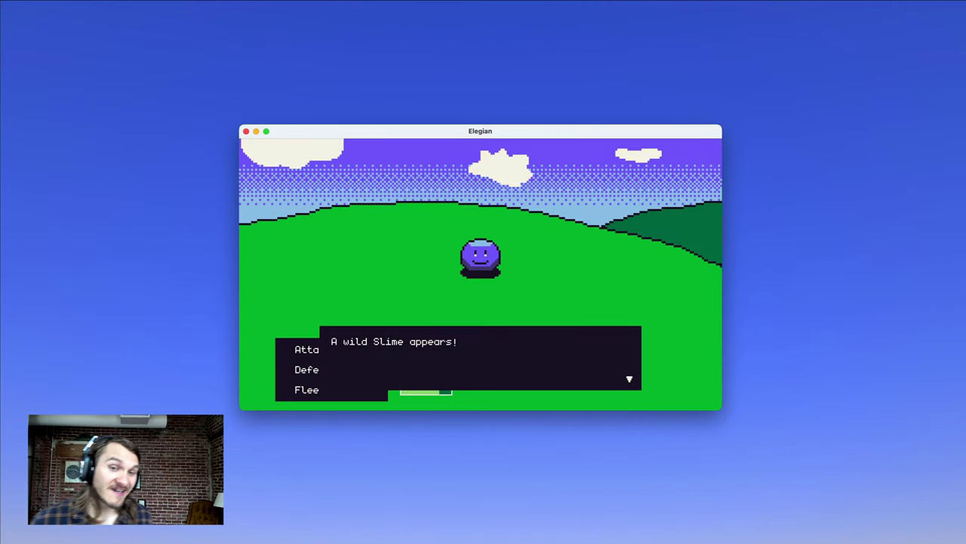
Step: Attack the Slime twice to defeat it, leaving Kino at 11/16 HP
key("Return")
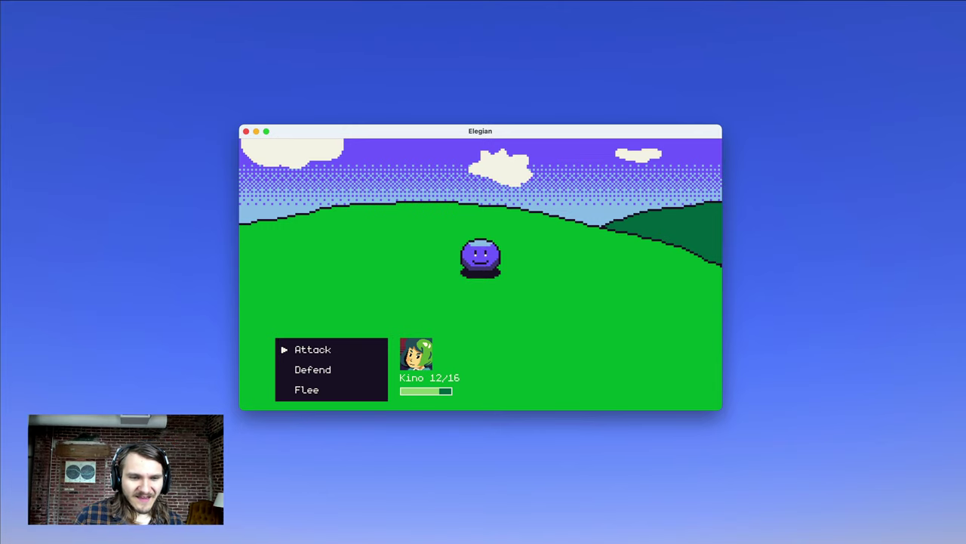
key("Return")
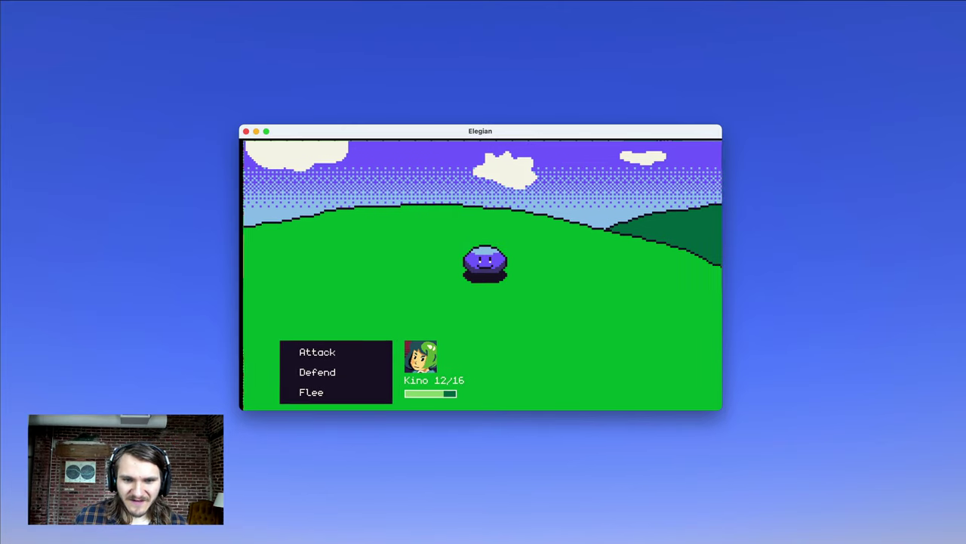
key("Return")
key("Return")
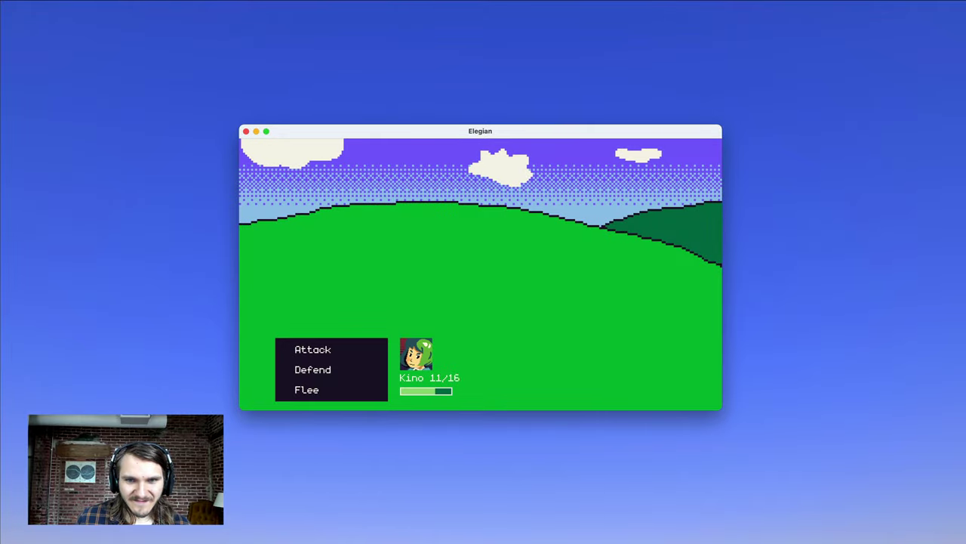
key("Return")
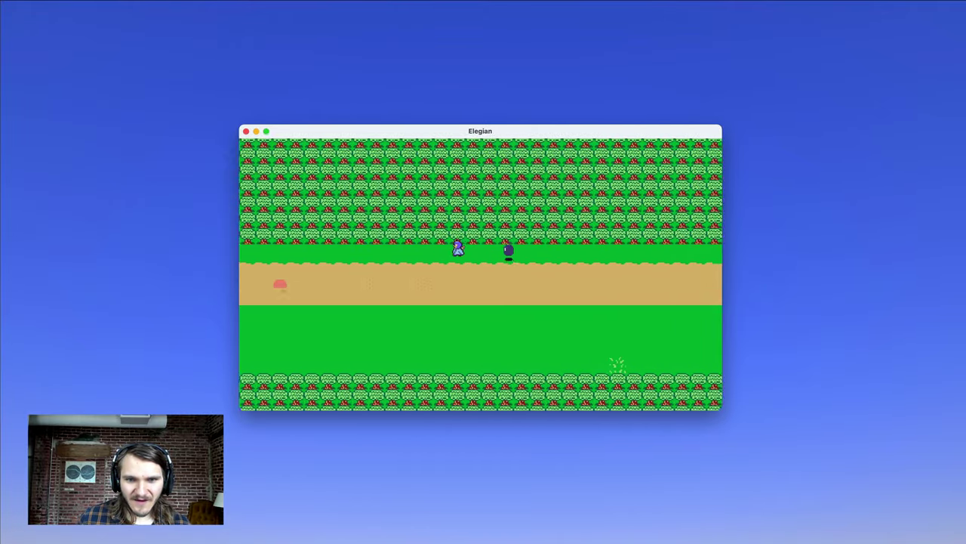
Step: Walk Kino left along the path and grass, then down past the rock cluster
key("Down")
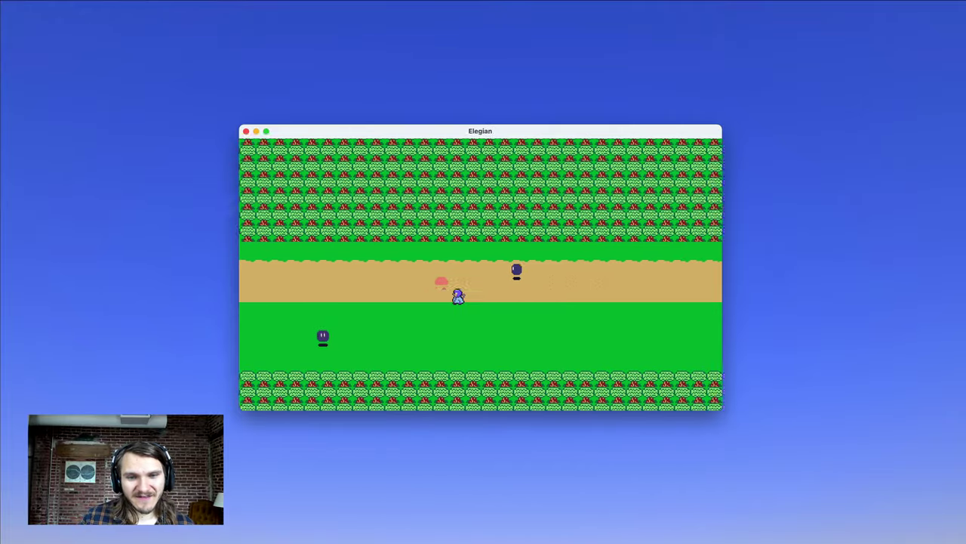
key("Left")
key("Up")
key("Left")
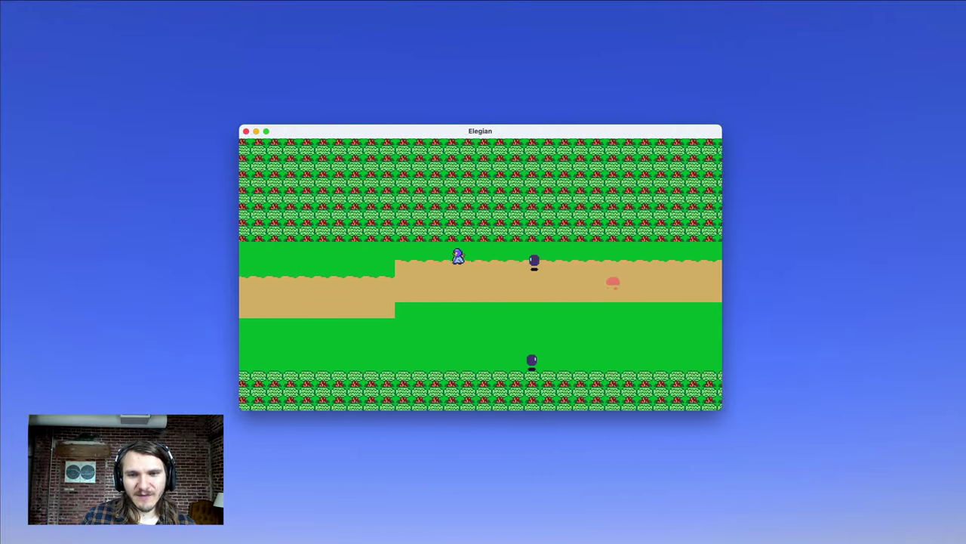
key("Left")
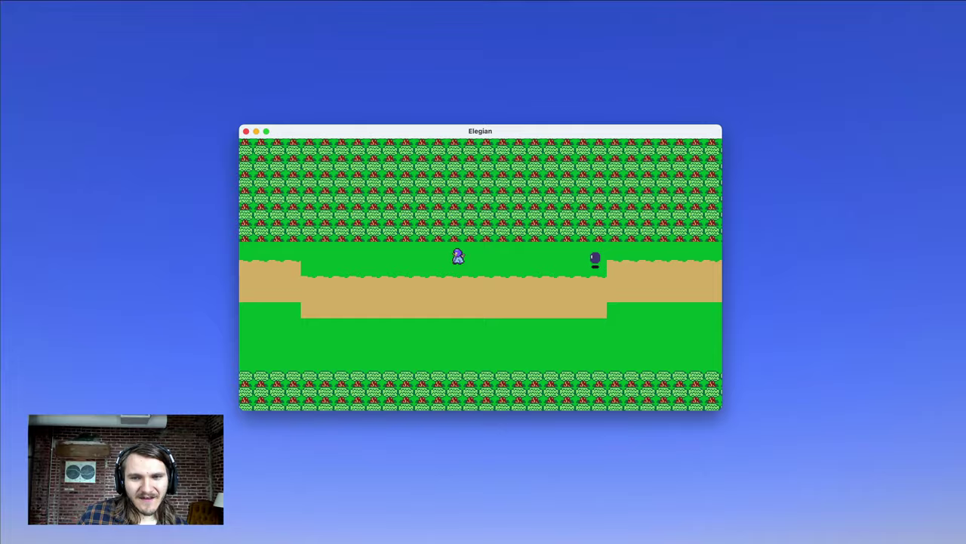
key("Down")
key("Down")
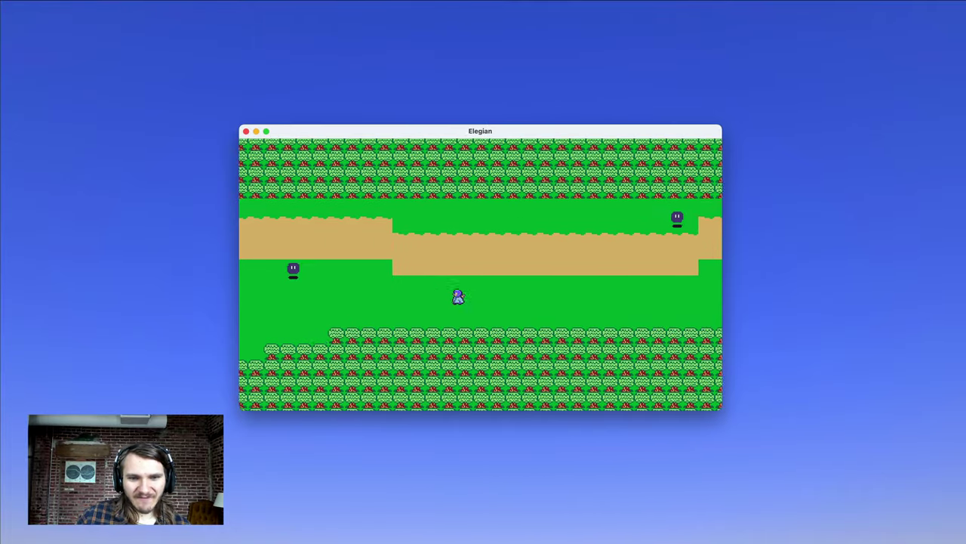
key("Up")
key("Left")
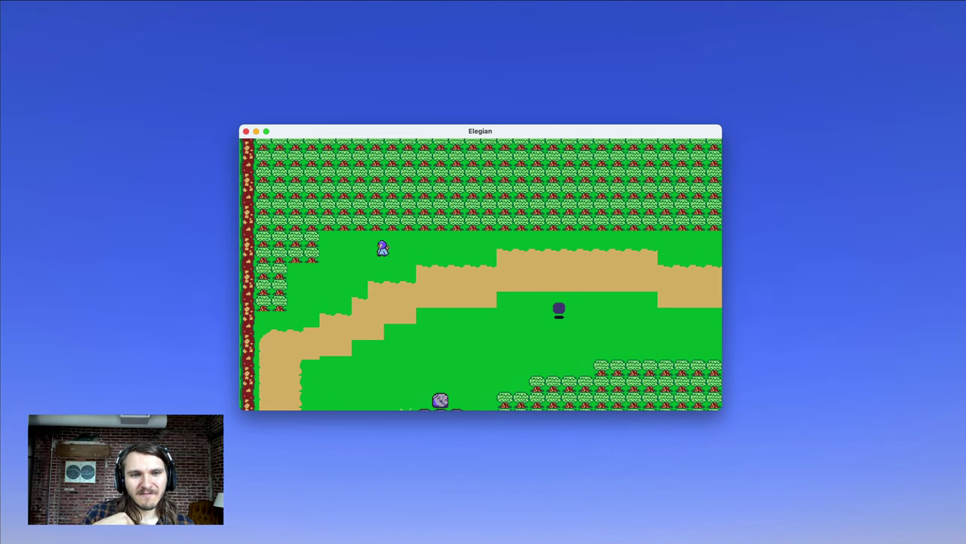
key("Down")
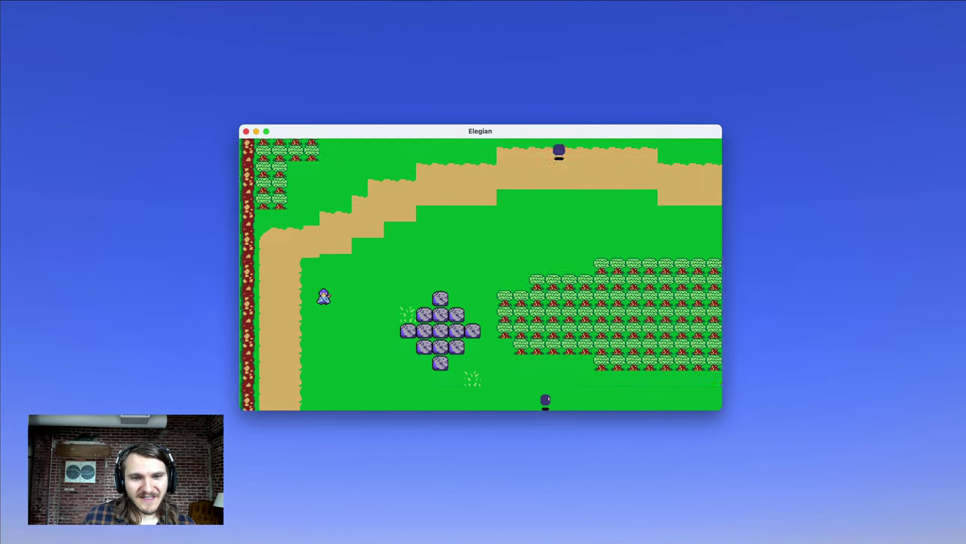
Step: Walk Kino right along the path, then up and right below the tree line
key("Right")
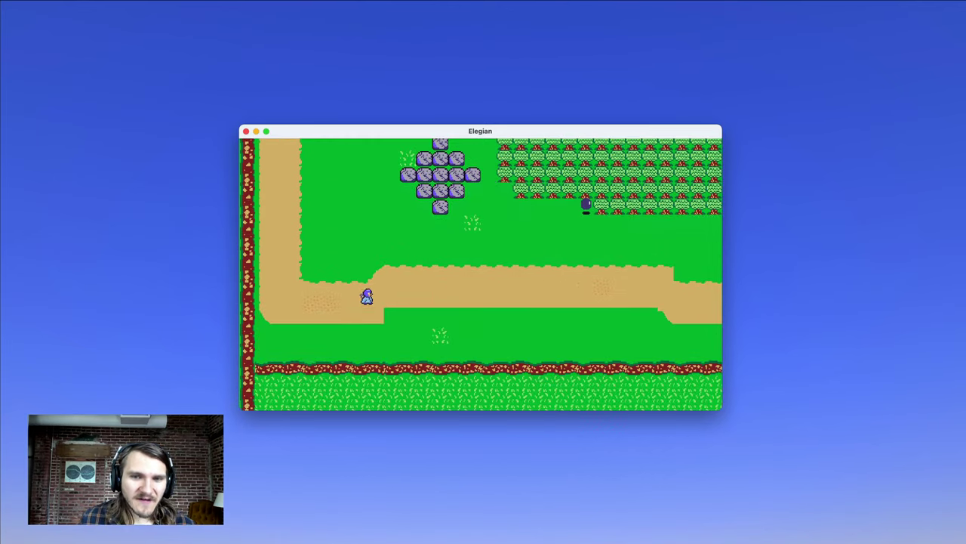
key("Right")
key("Down")
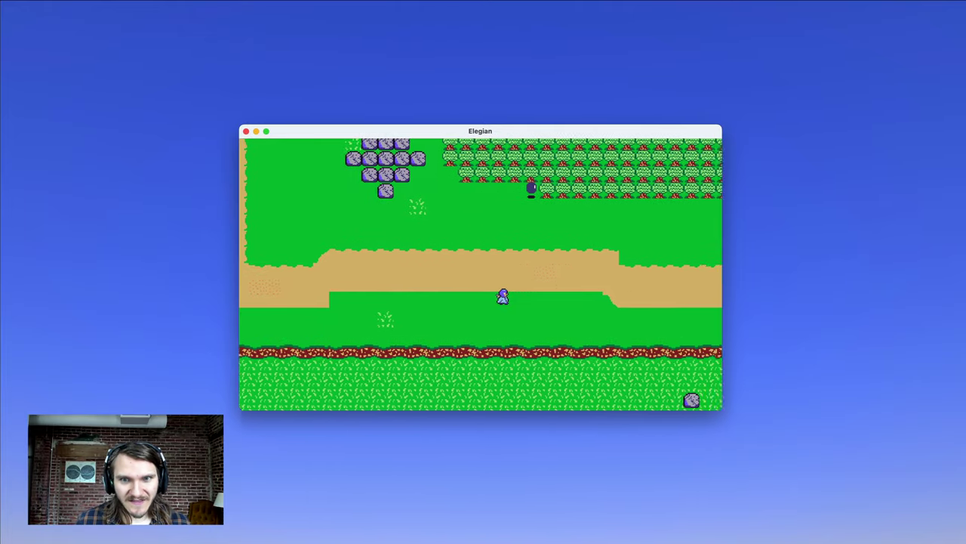
key("Right")
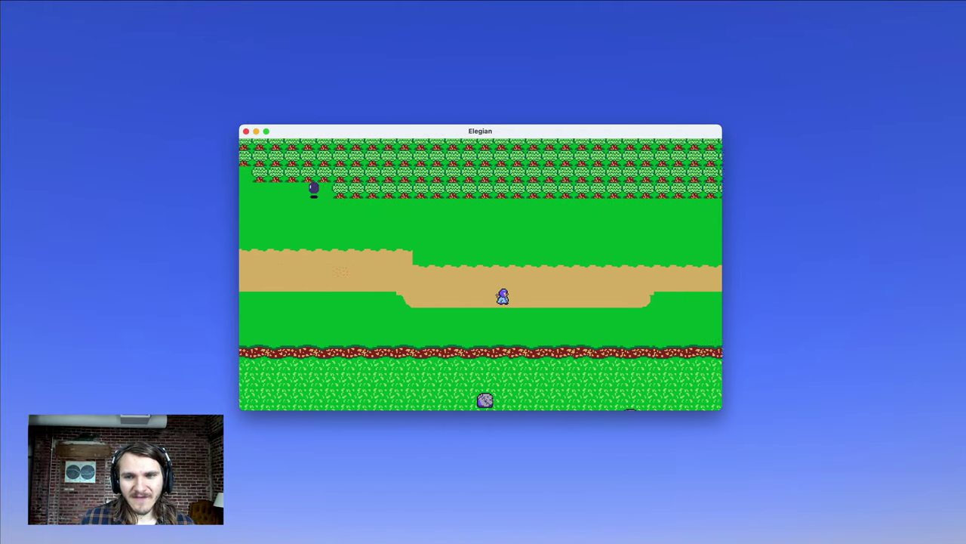
key("Right")
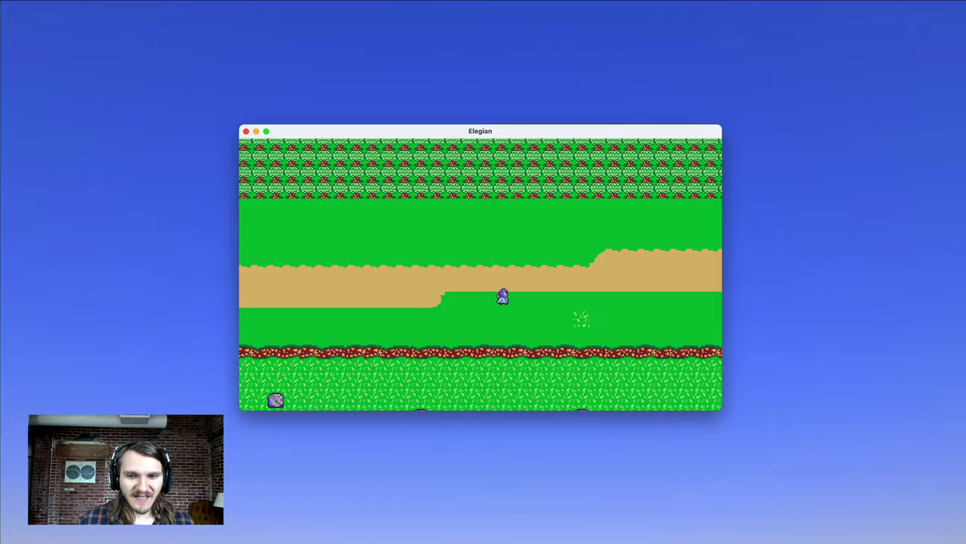
key("Right")
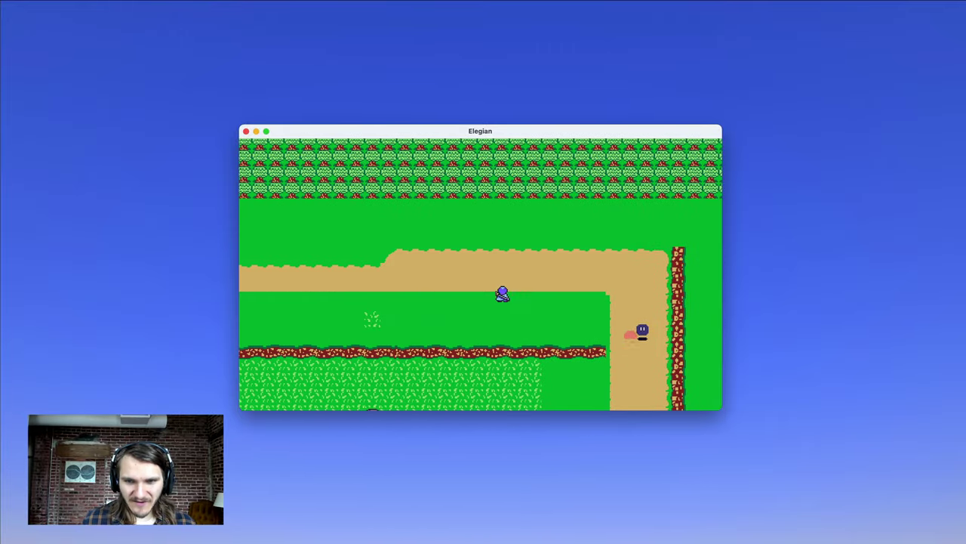
key("Up")
key("Right")
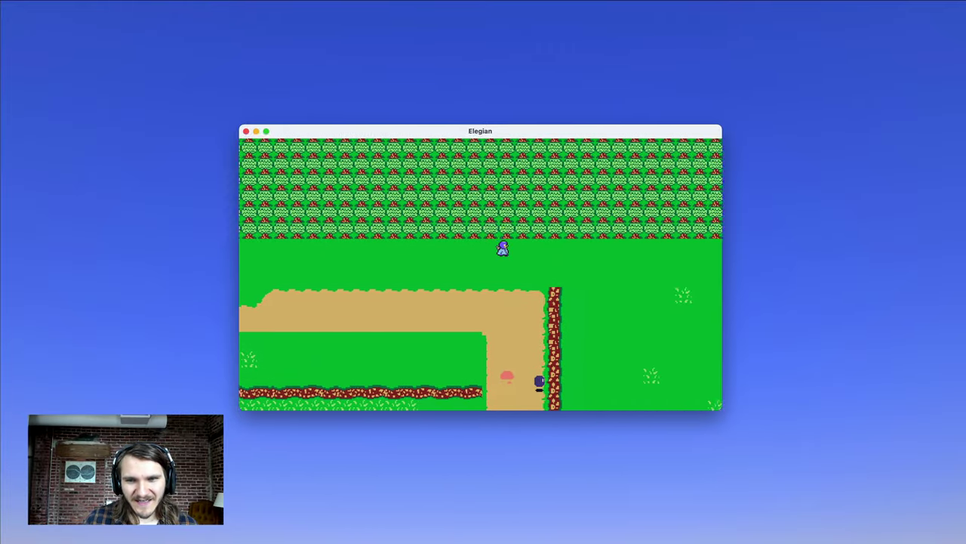
key("Right")
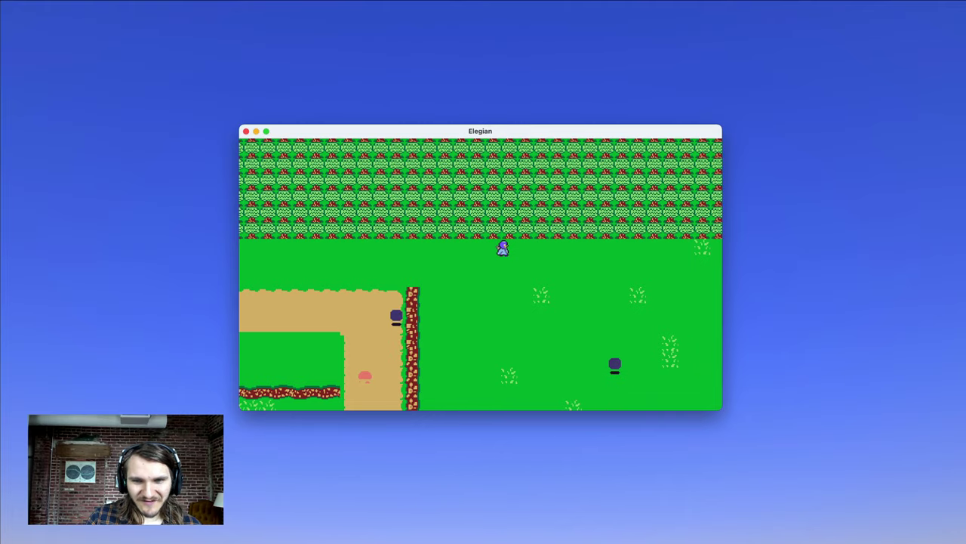
Step: Walk down toward the stone wall, then up into the open field until a Mushroom appears
key("Down")
key("Right")
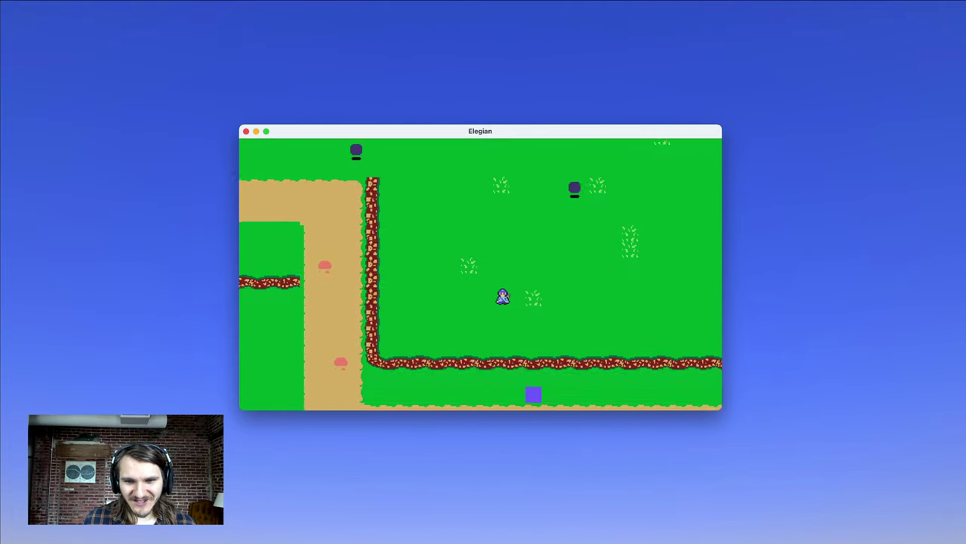
key("Right")
key("Up")
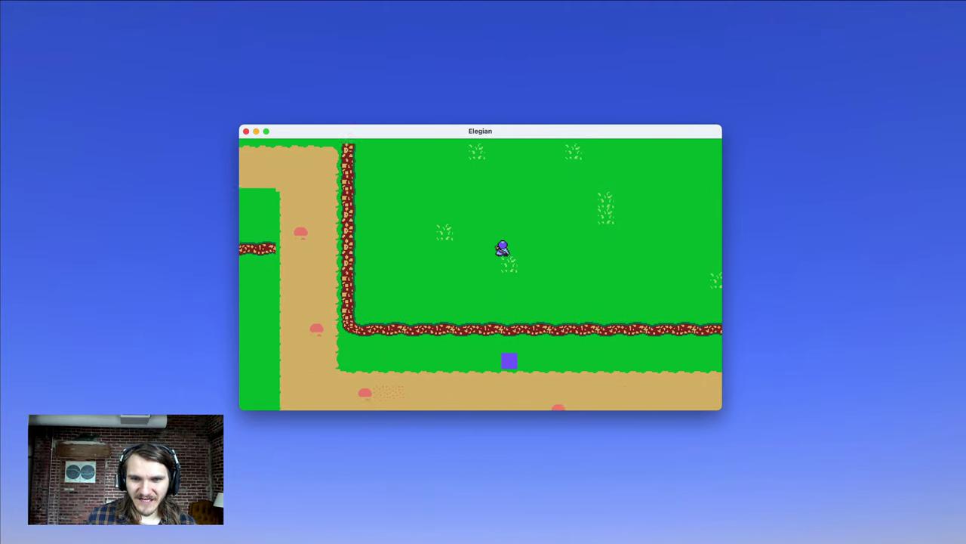
key("Right")
key("Return")
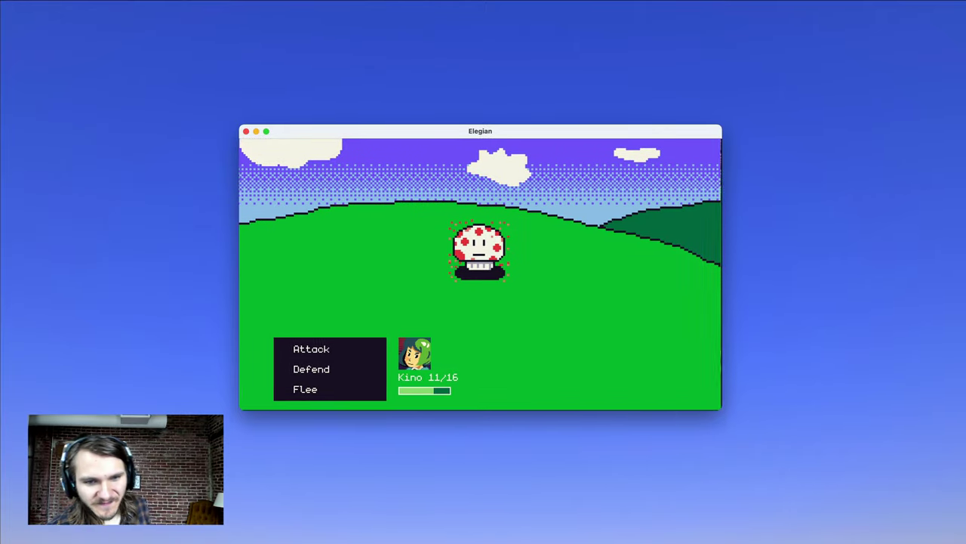
Step: Defeat the Mushroom to reach level 2, then pause to see 20/20 HP, 11 XP, 5 to next
key("Return")
key("Return")
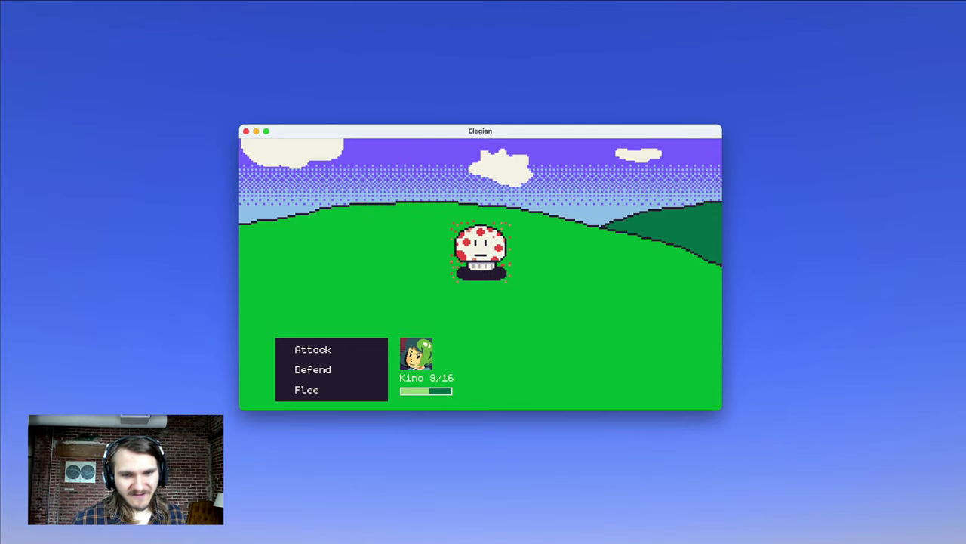
key("Return")
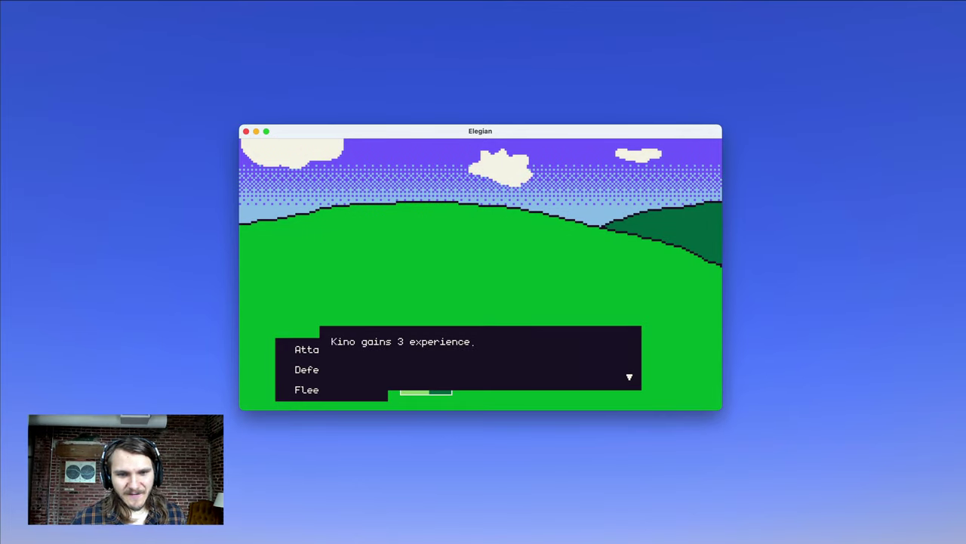
key("Return")
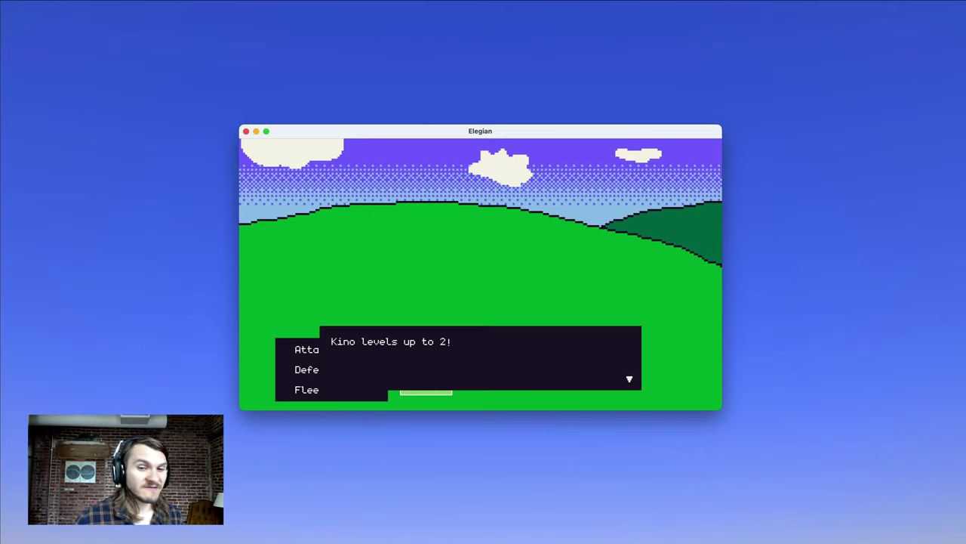
key("Return")
key("Escape")
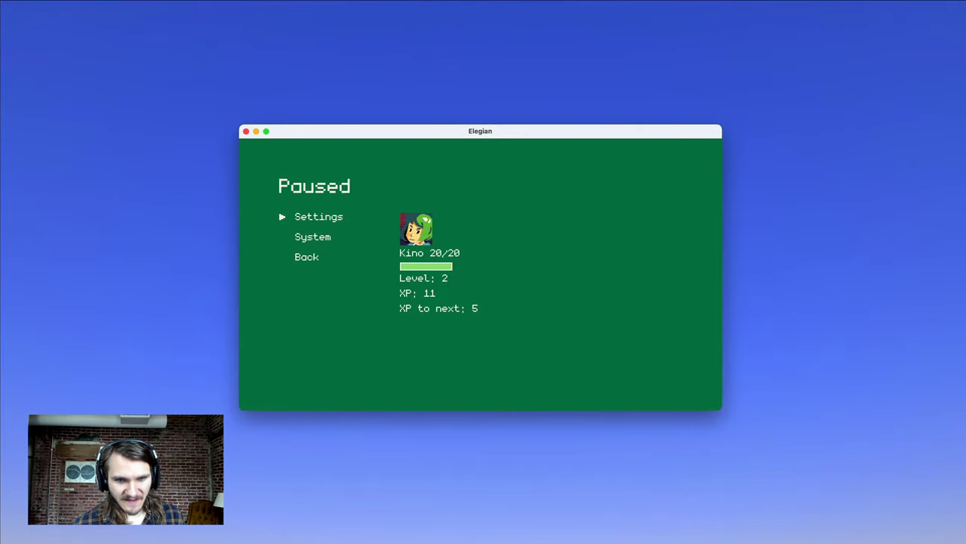
Step: Resume, walk Kino left into a Mushroom and attack until it is defeated
key("Escape")
key("Left")
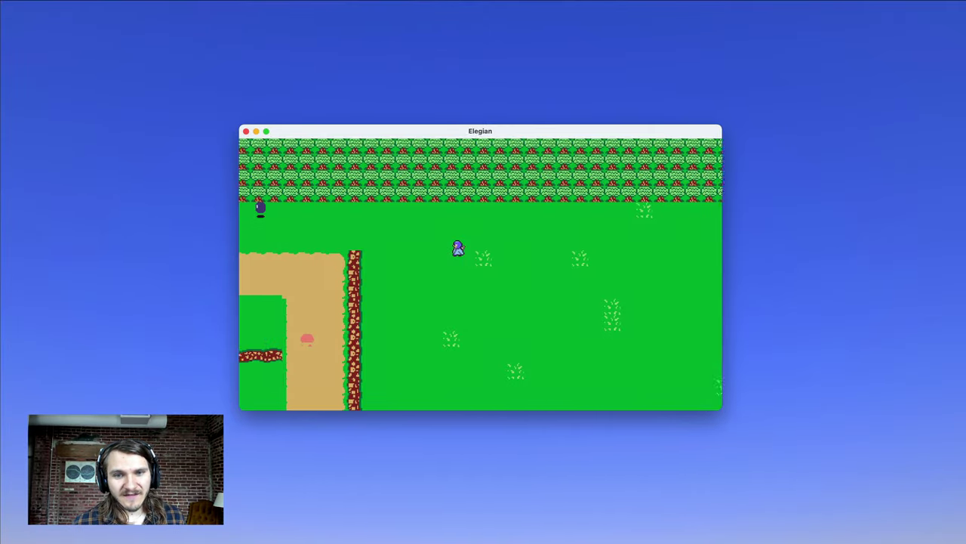
key("Left")
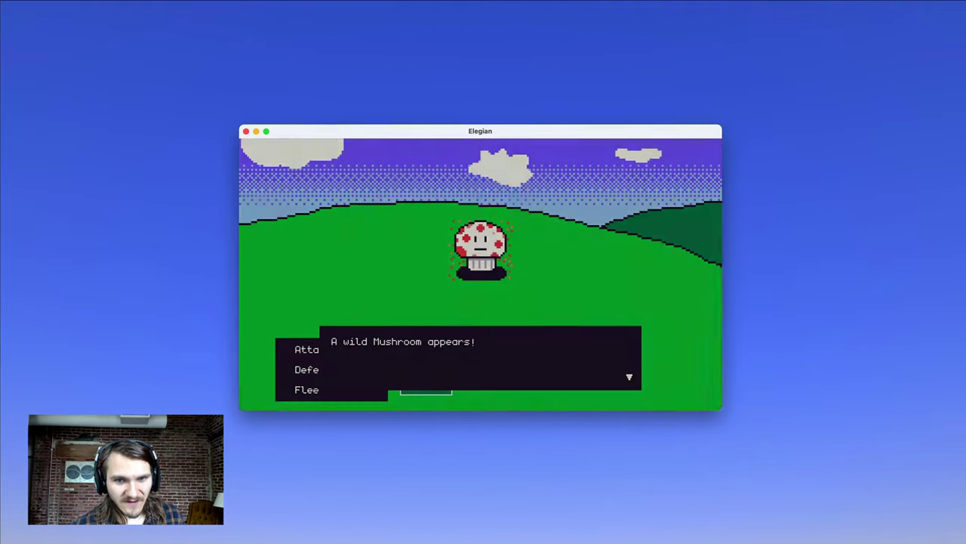
key("Return")
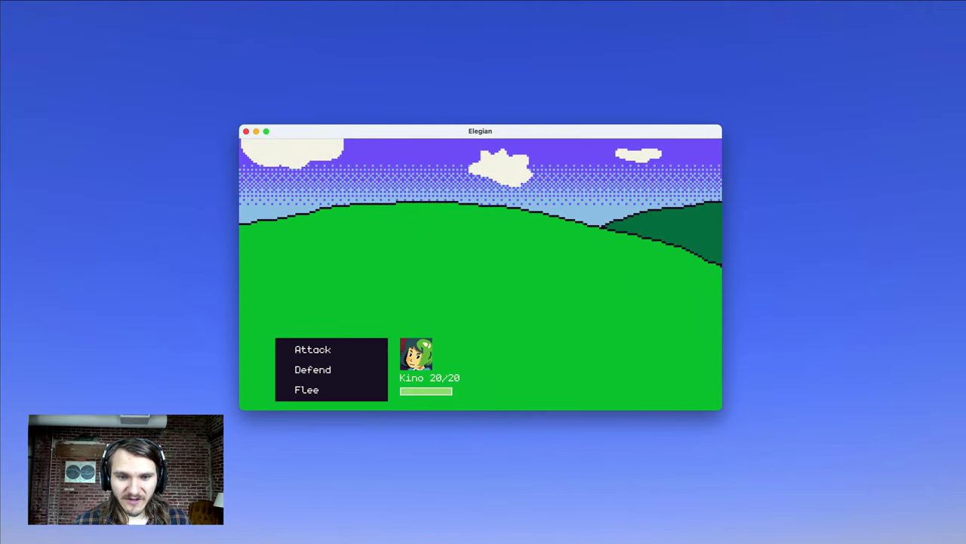
key("Return")
key("Return")
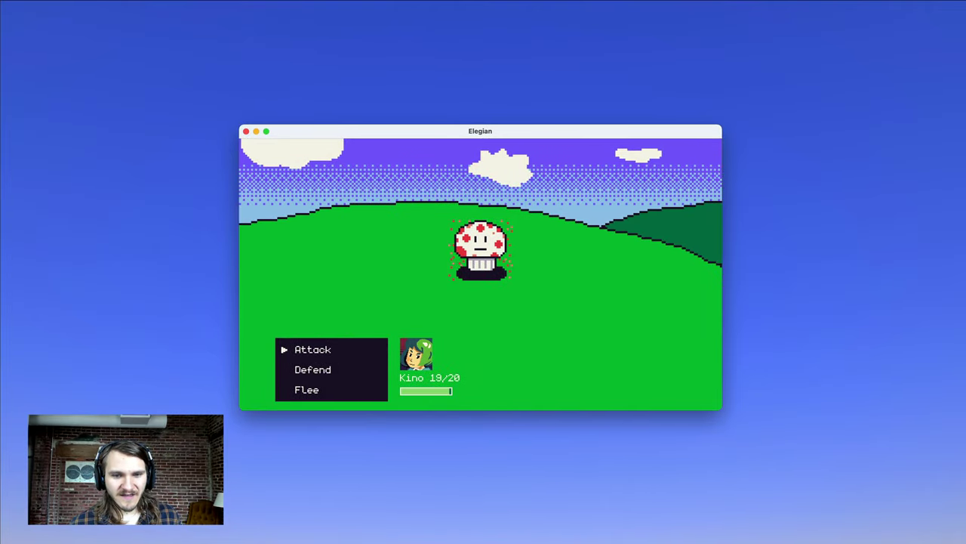
key("Return")
key("Return")
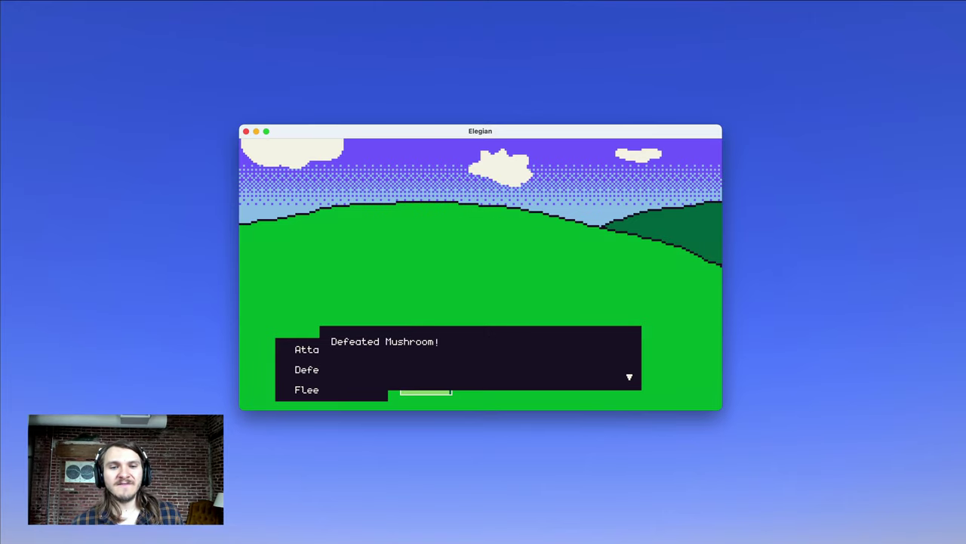
key("Return")
key("Return")
Step: Walk Kino down the dirt path to its bend and pause, showing 19/20 HP, 14 XP
key("Down")
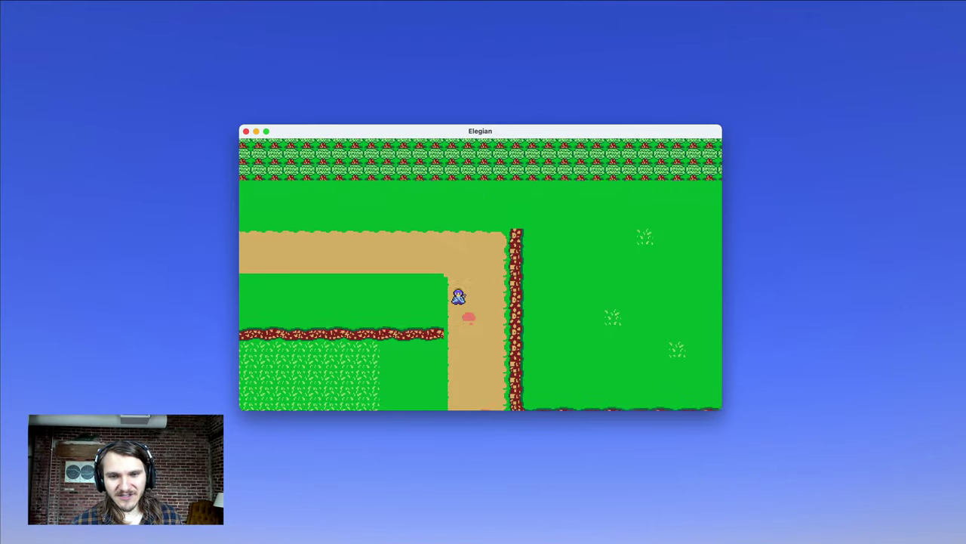
key("Right")
key("Down")
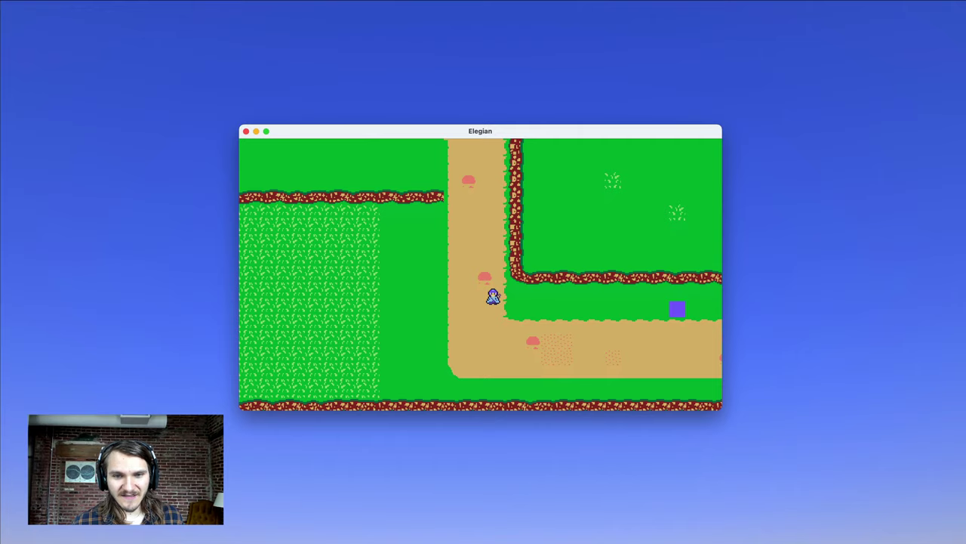
key("Escape")
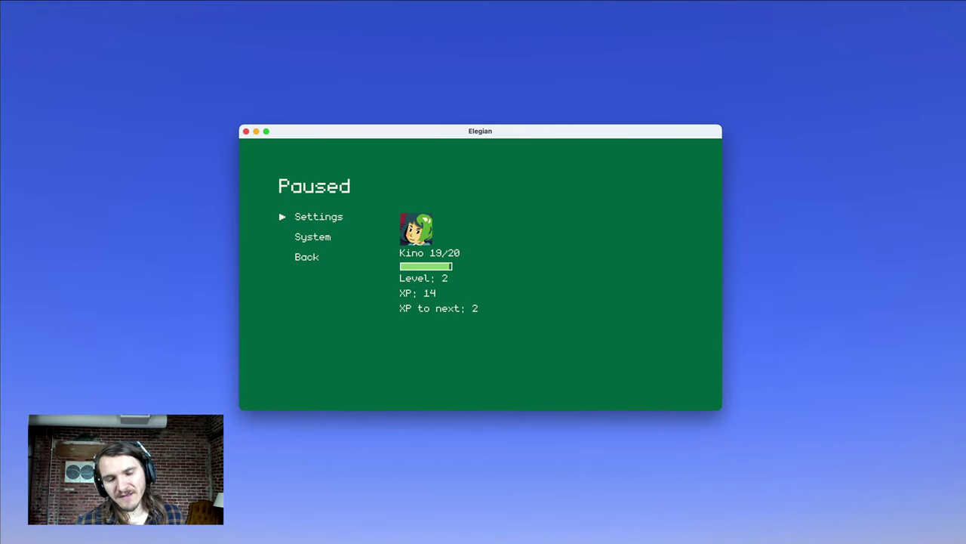
Step: Save the game from the System menu and dismiss the Game saved! message
key("Down")
key("Return")
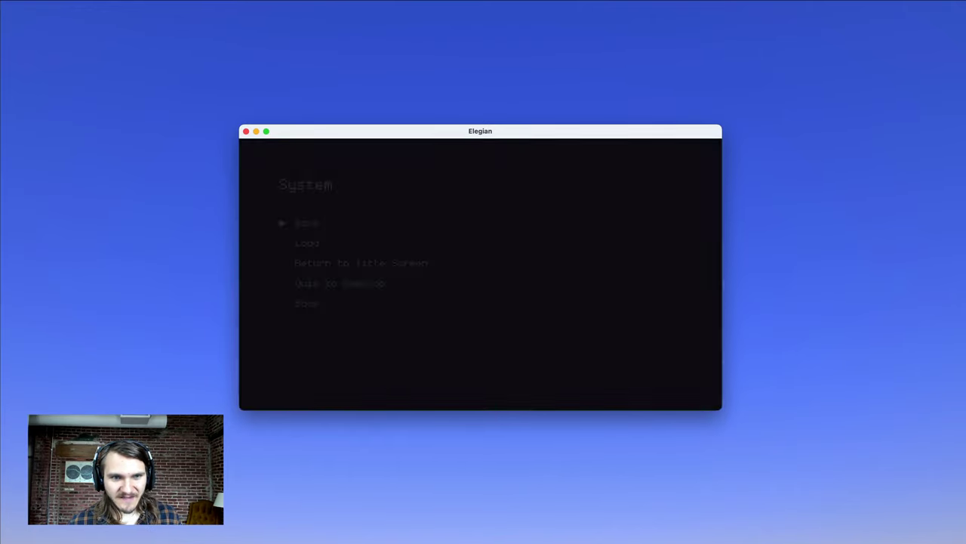
key("Return")
Step: Return to the title screen, load the saved game and resume walking along the path
key("Return")
key("Down")
key("Down")
key("Return")
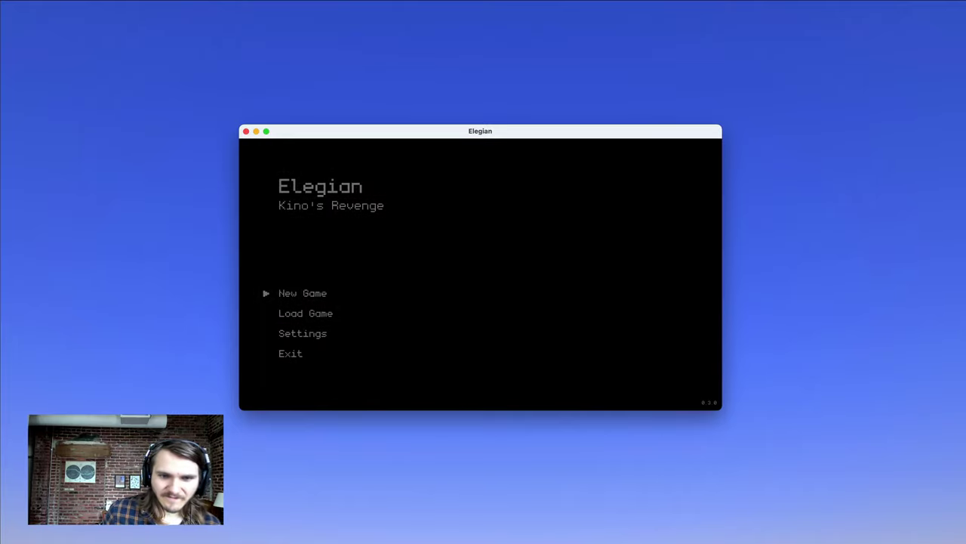
key("Down")
key("Return")
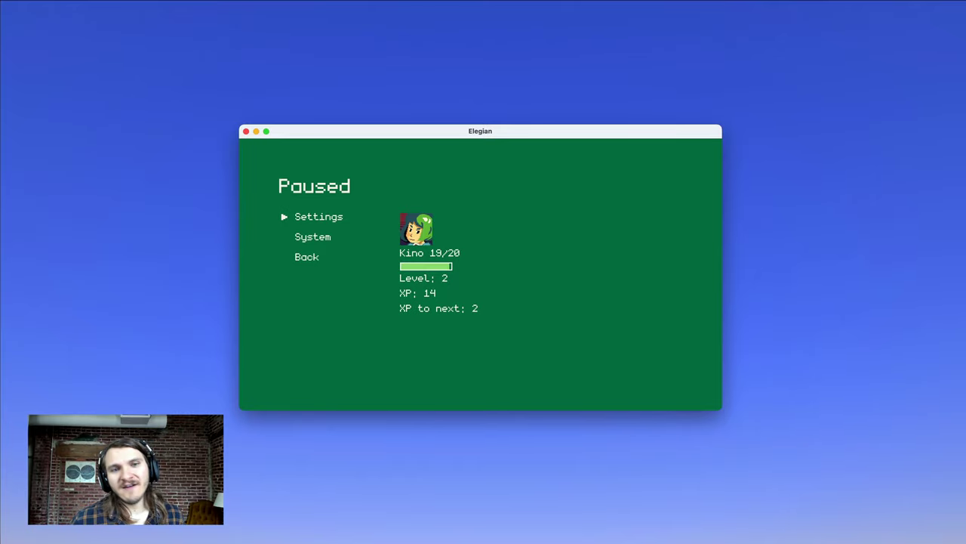
key("Escape")
key("Right")
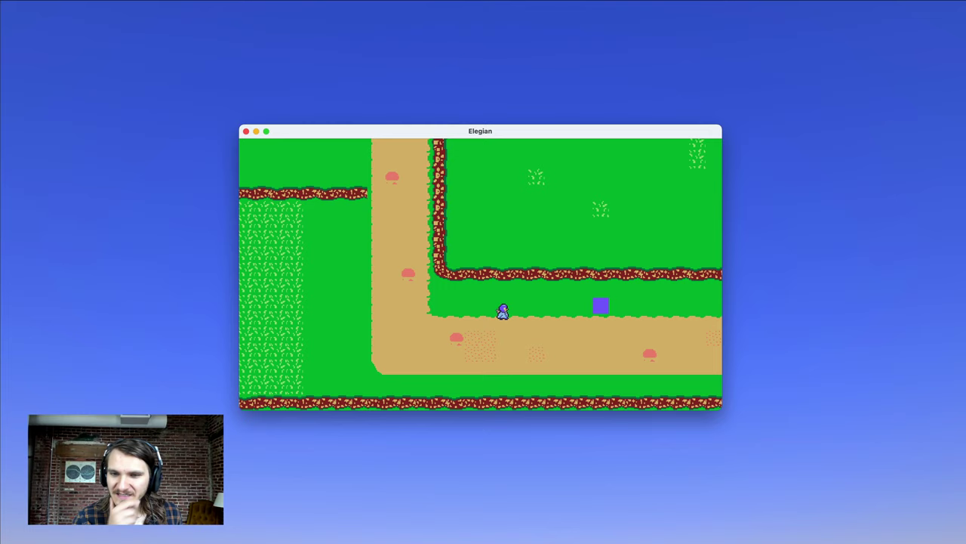
Step: Talk to the purple NPC to hear the hint about Huron
key("Up")
key("space")
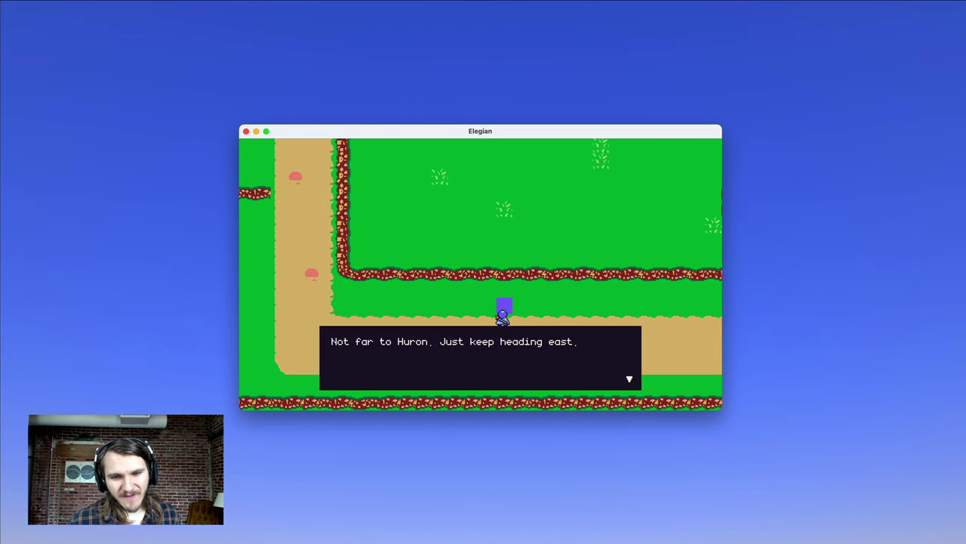
key("space")
Step: Walk east off the map into Prite's room and approach Prite
key("Right")
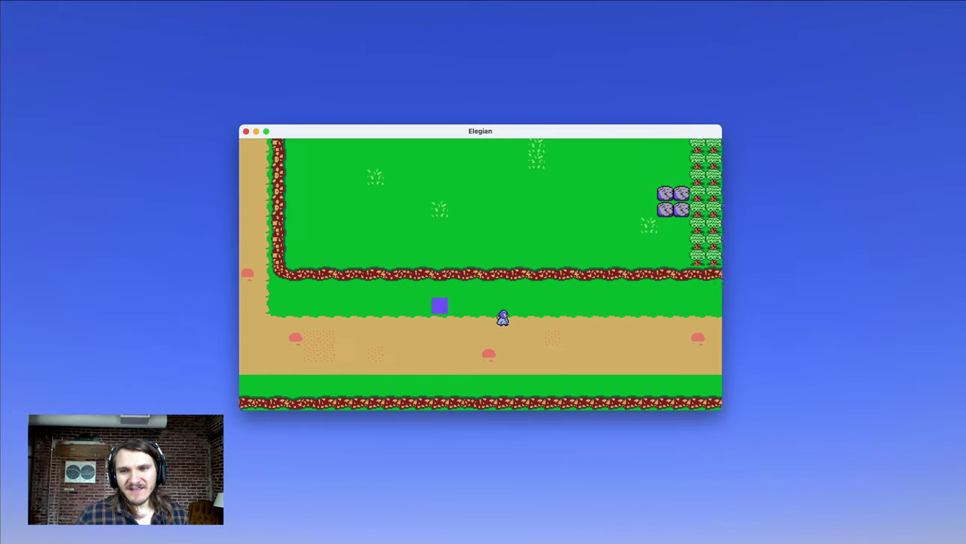
key("Right")
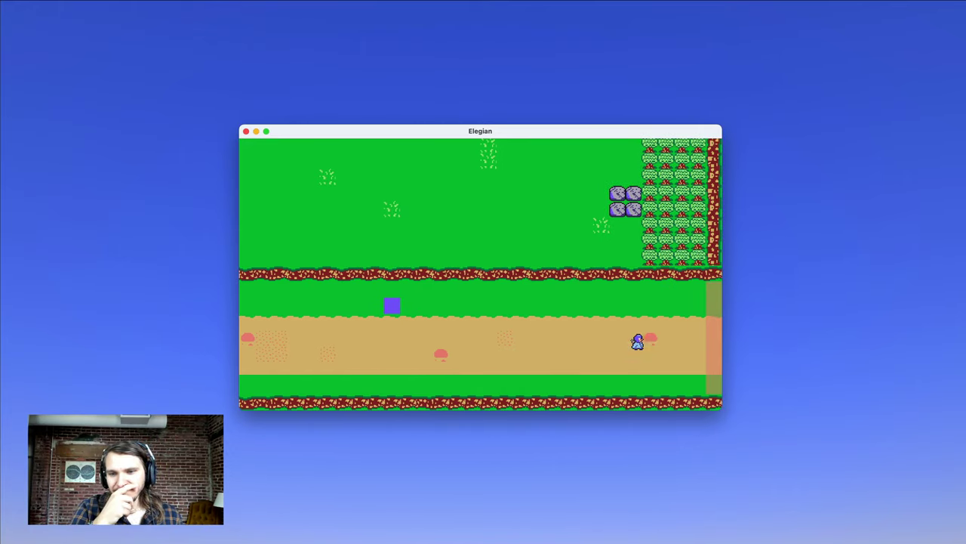
key("Up")
key("Left")
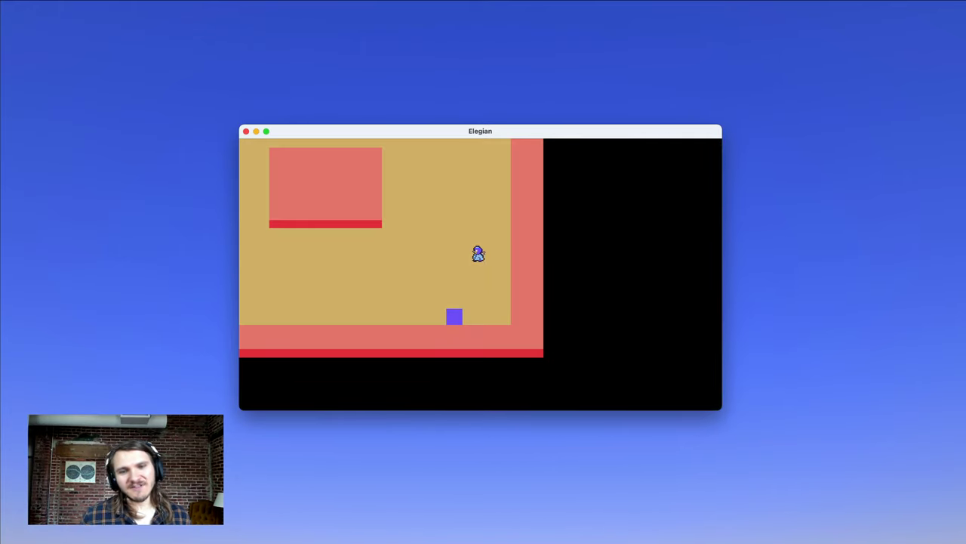
key("Down")
key("Left")
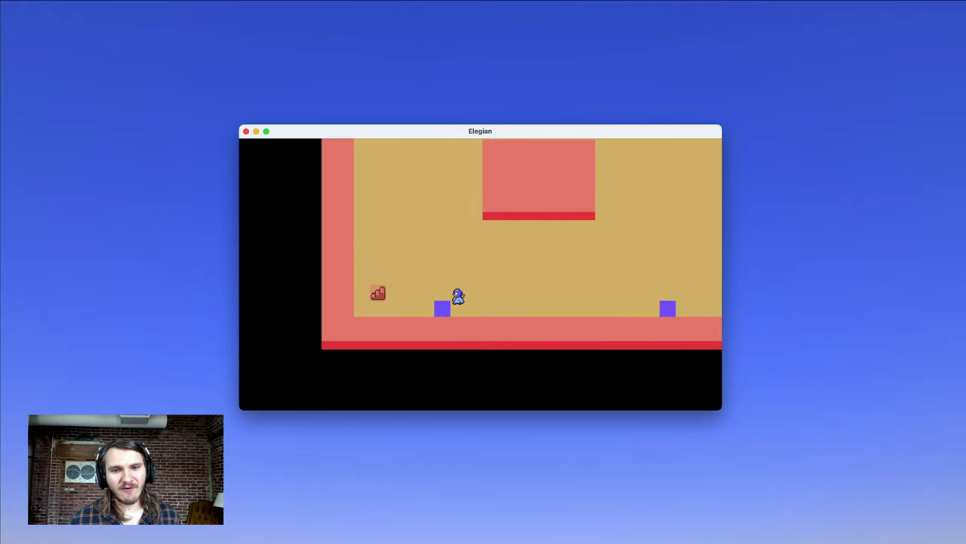
Step: Agree to Prite's request, then leave by the stairs and head west along the path
key("space")
key("space")
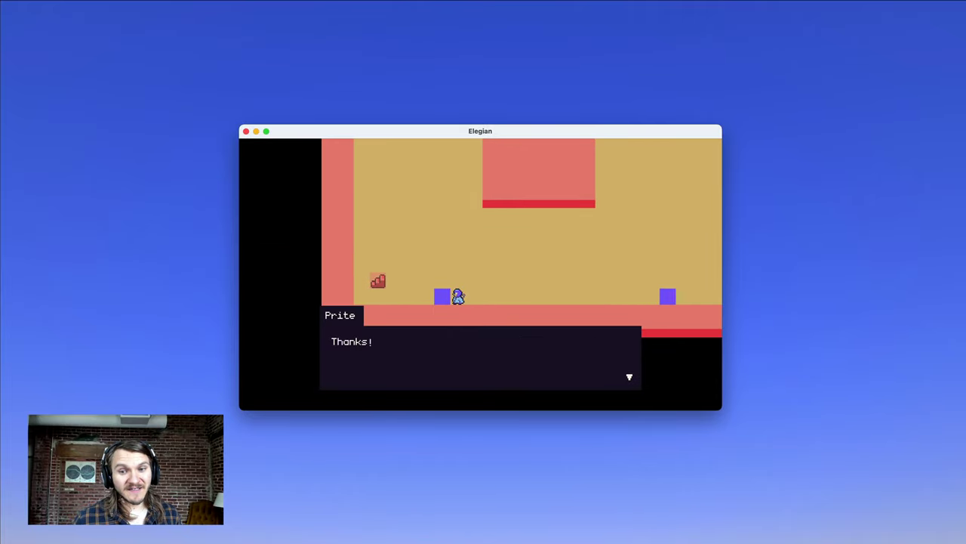
key("space")
key("Up")
key("Left")
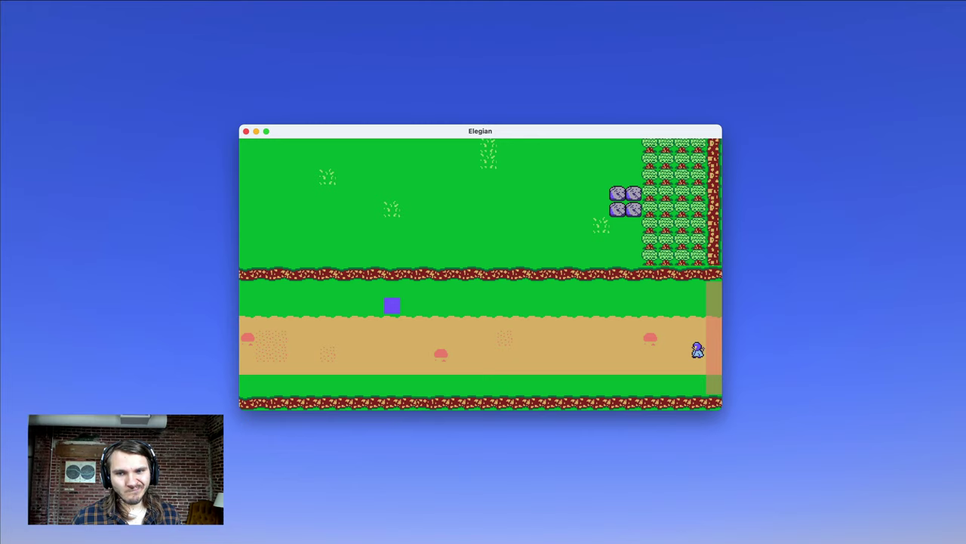
key("Left")
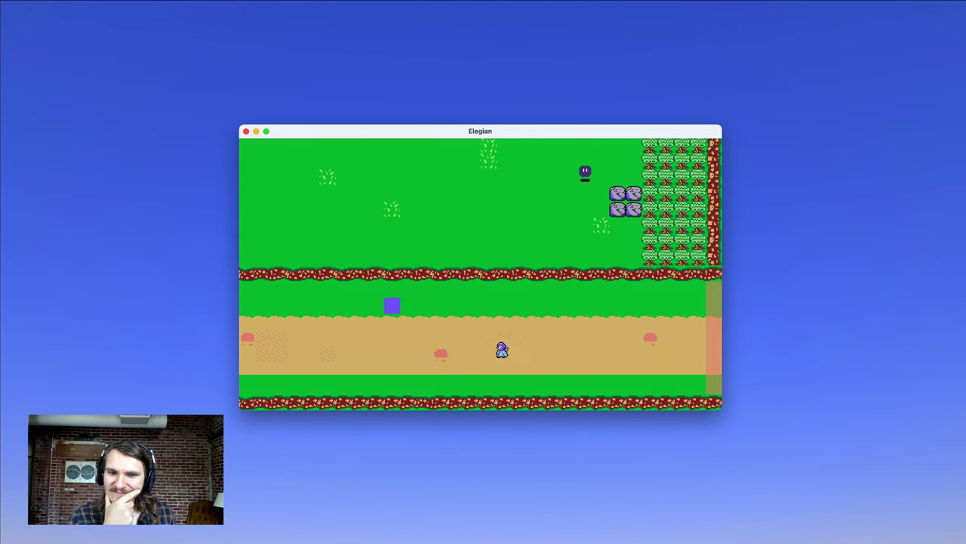
Step: Walk Kino north and west around the upper paths, grass and rocks near the tree line
key("Left")
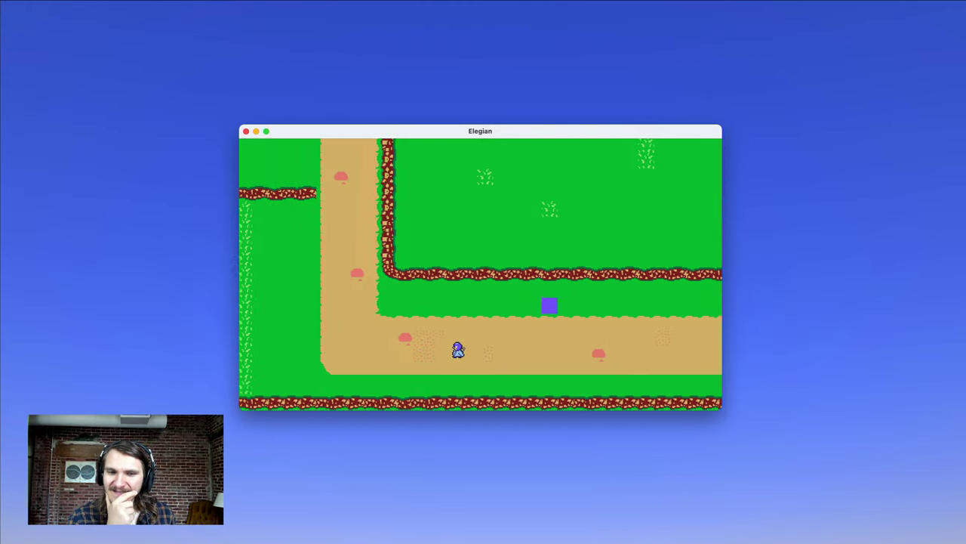
key("Up")
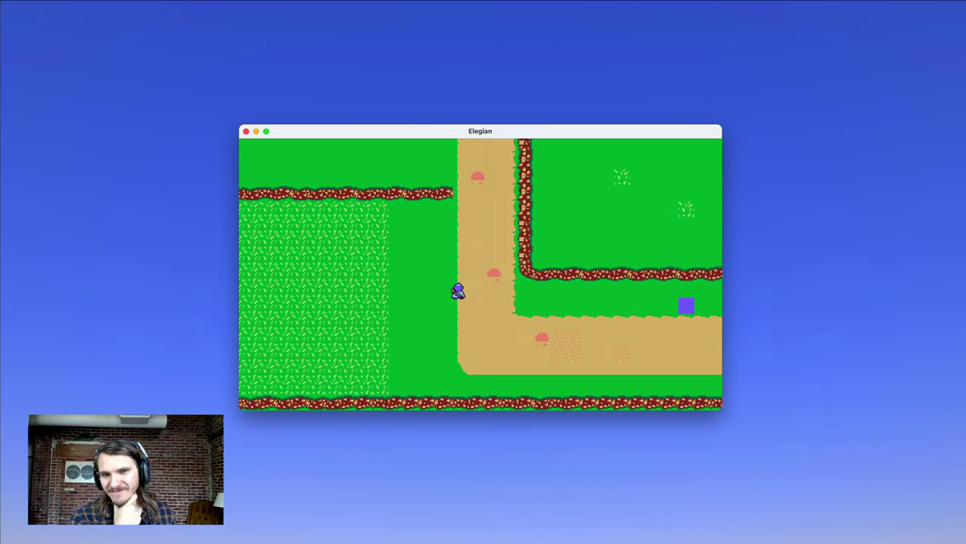
key("Up")
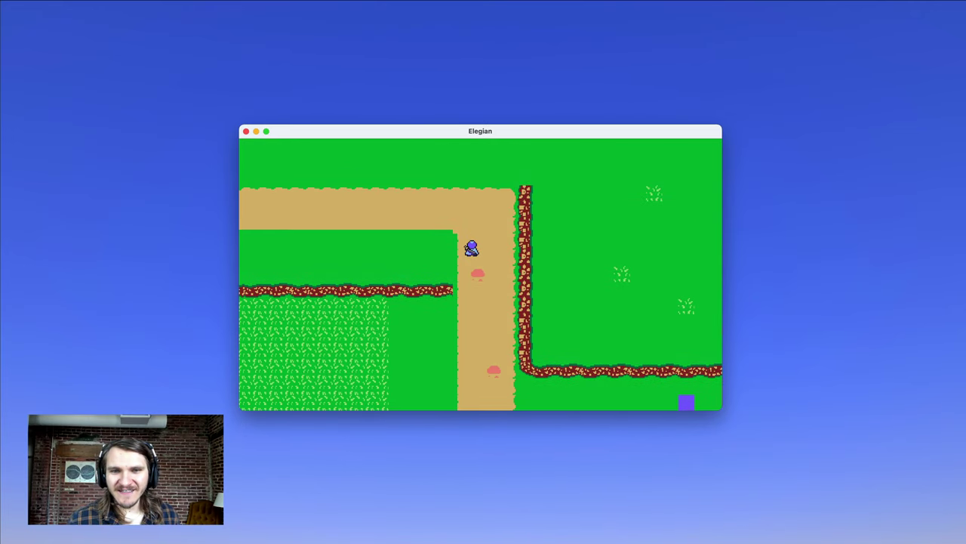
key("Left")
key("Left")
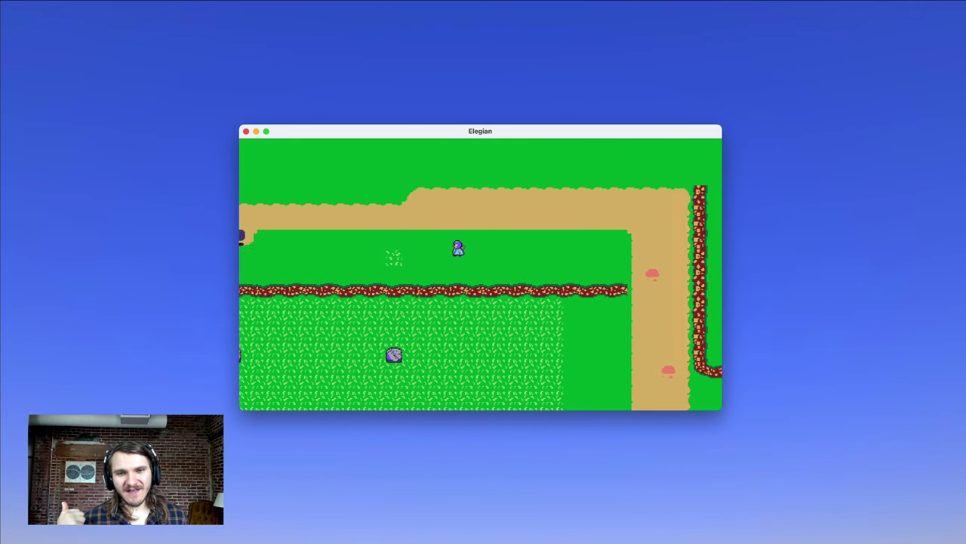
key("Up")
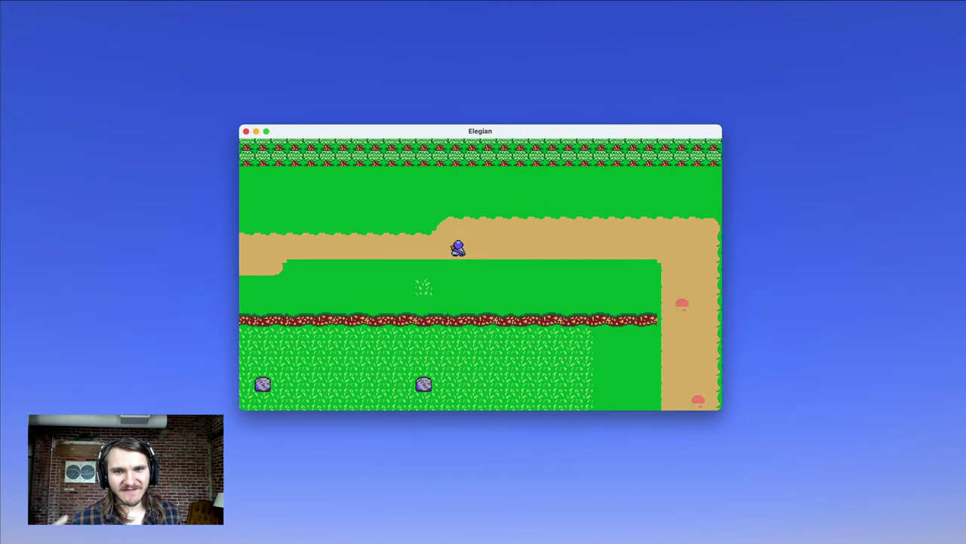
key("Left")
key("Down")
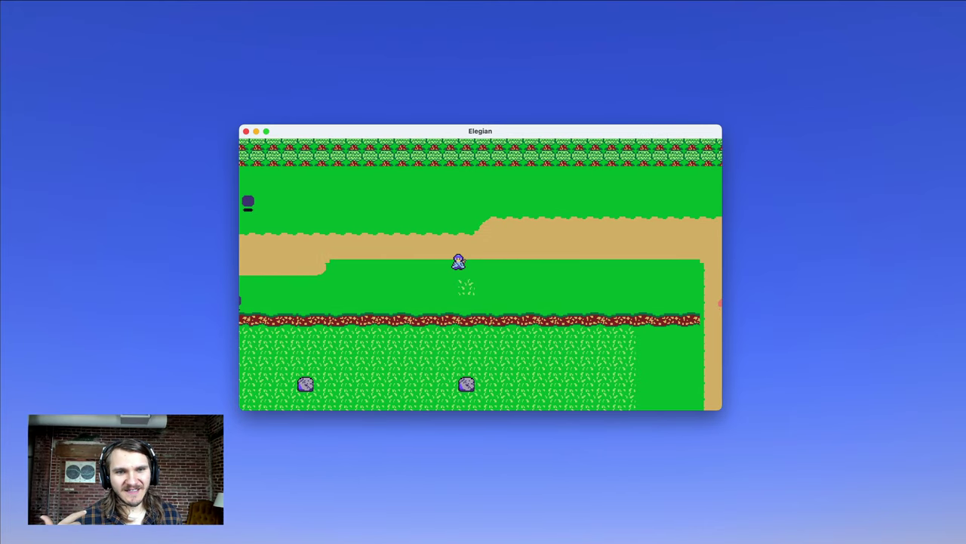
key("Up")
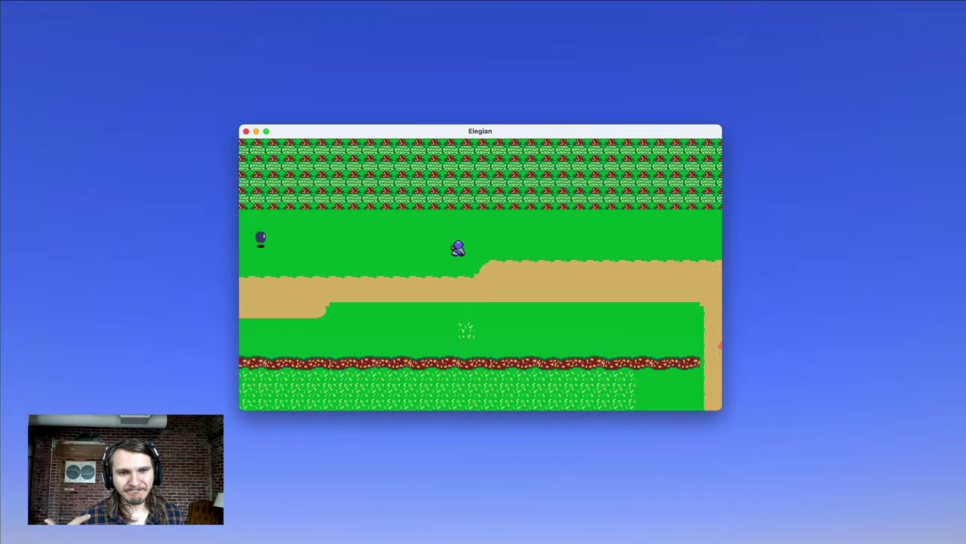
key("Right")
key("Down")
key("Left")
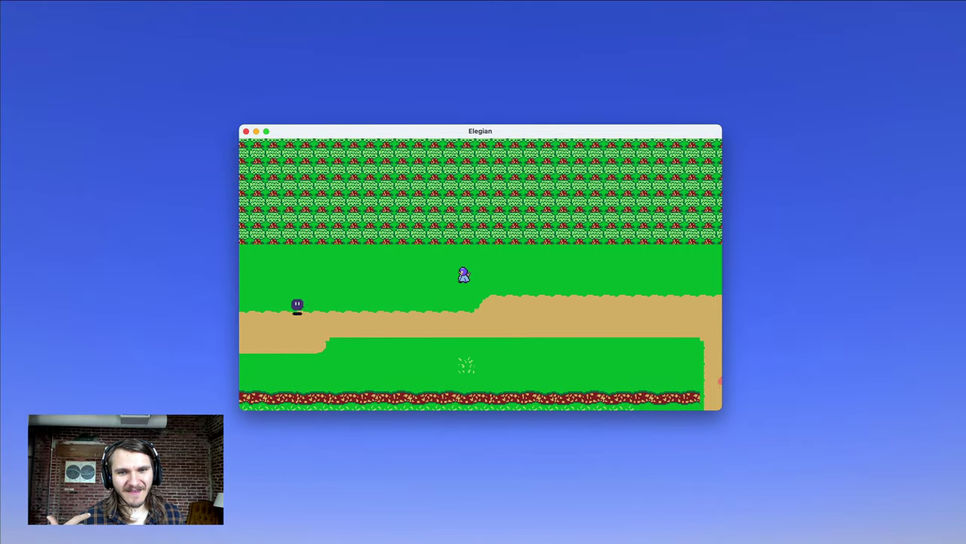
key("Left")
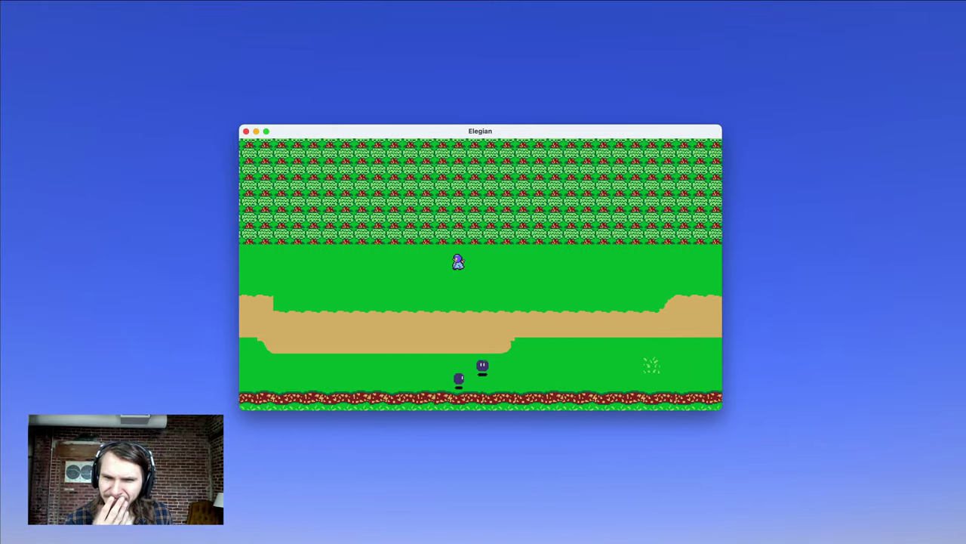
key("Left")
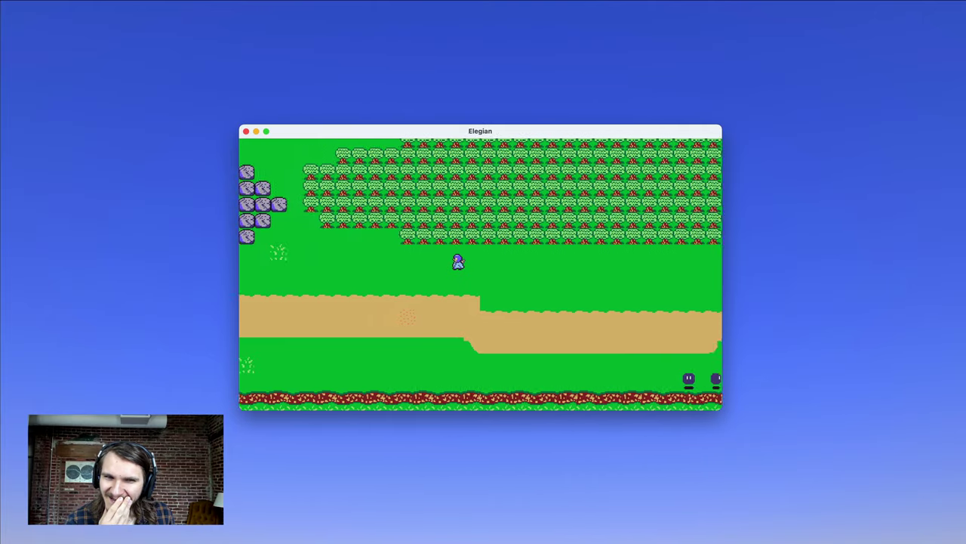
key("Left")
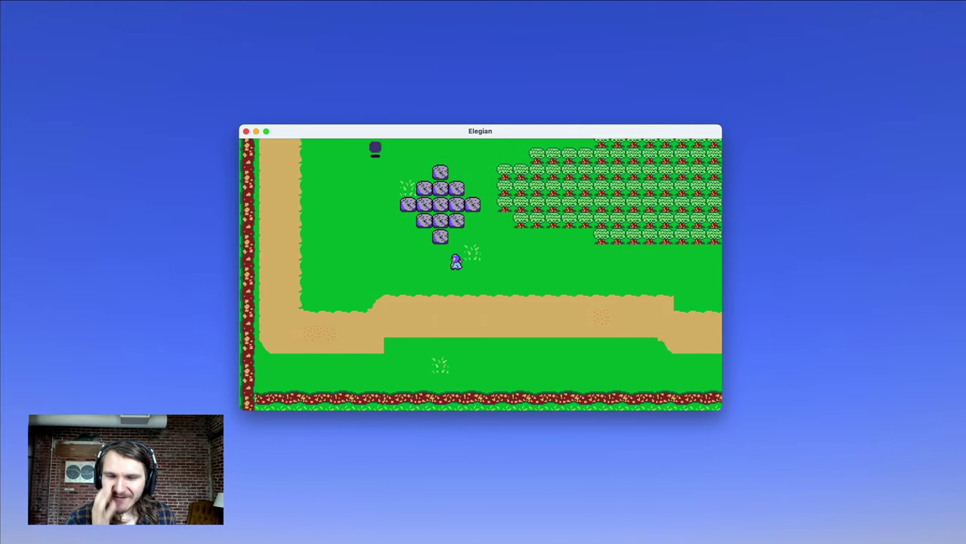
key("Right")
key("Up")
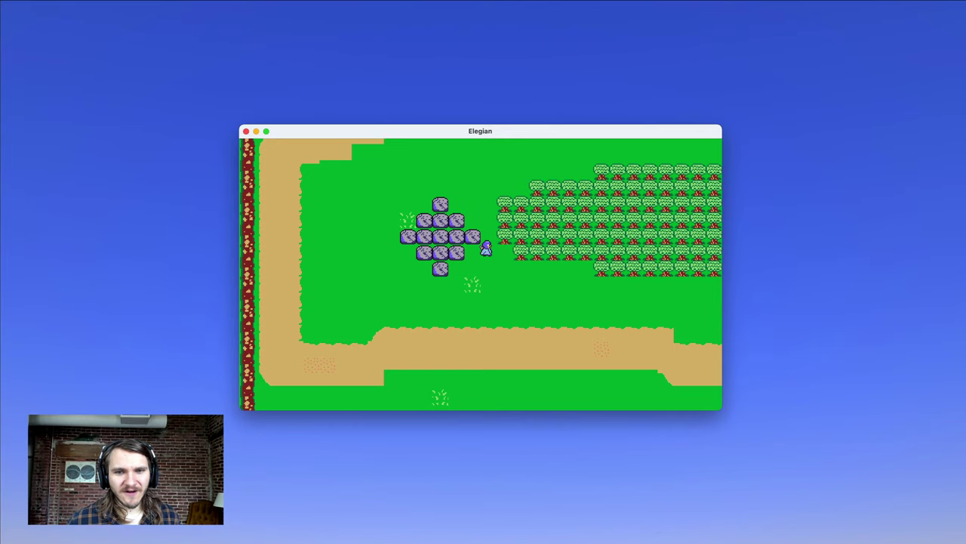
key("Left")
key("Down")
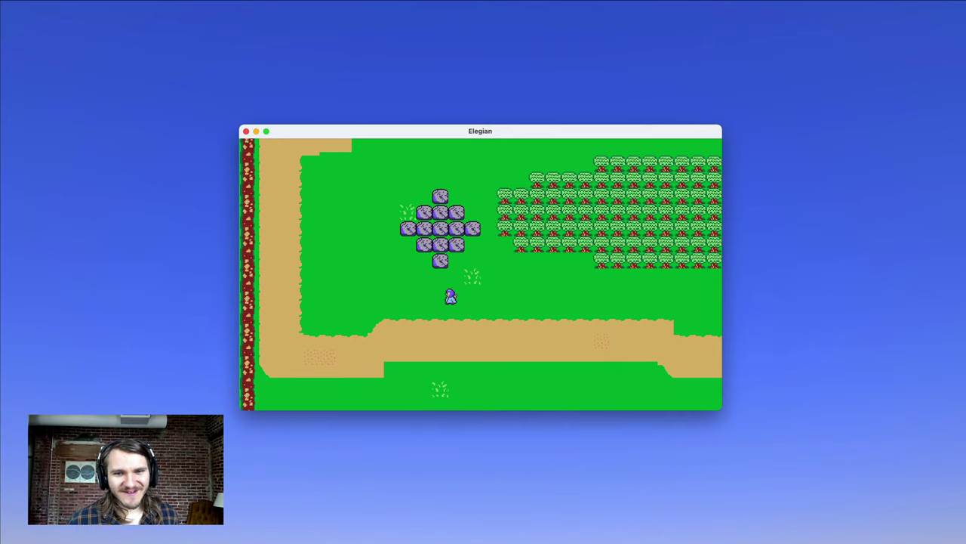
Step: Follow the dirt path east into the light-green garden until a wild Mushroom battle begins
key("Up")
key("Right")
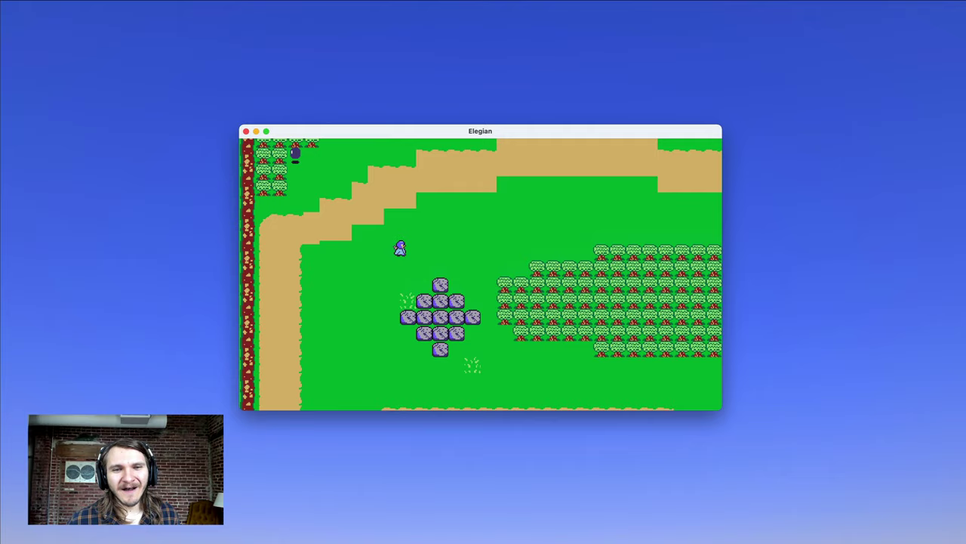
key("Right")
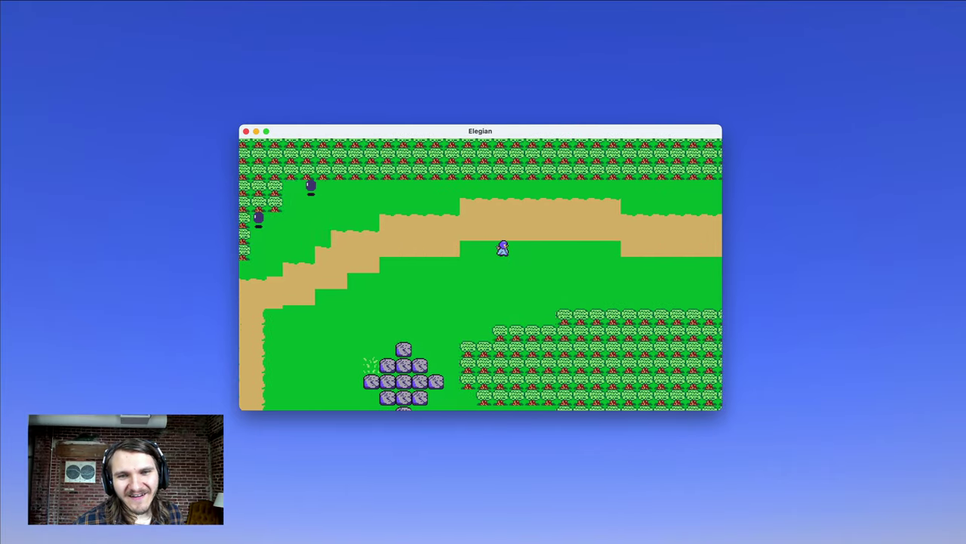
key("Left")
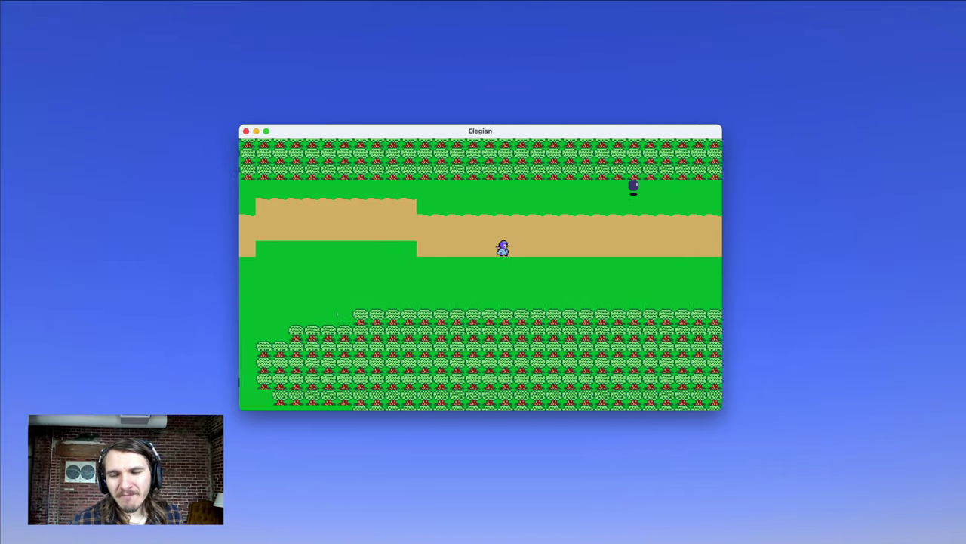
key("Right")
key("Down")
key("Right")
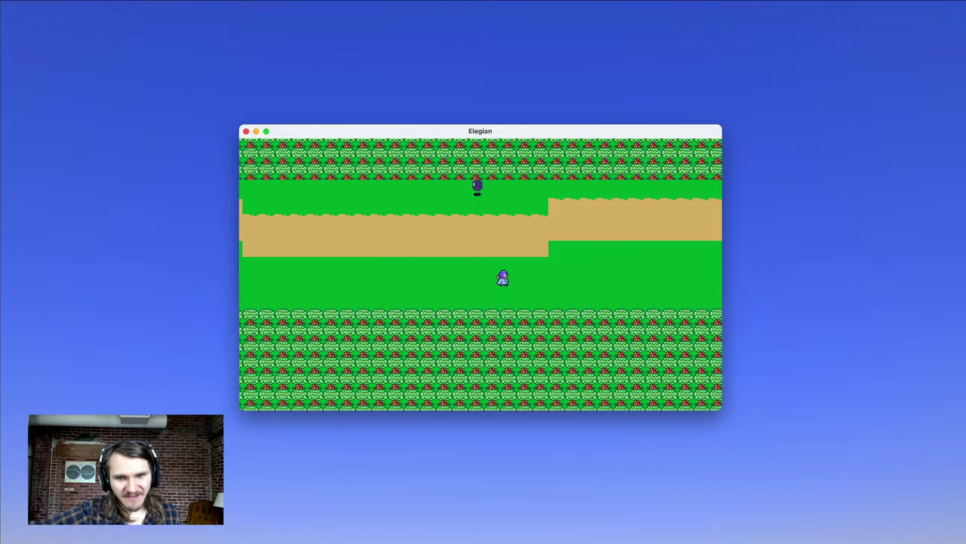
key("Right")
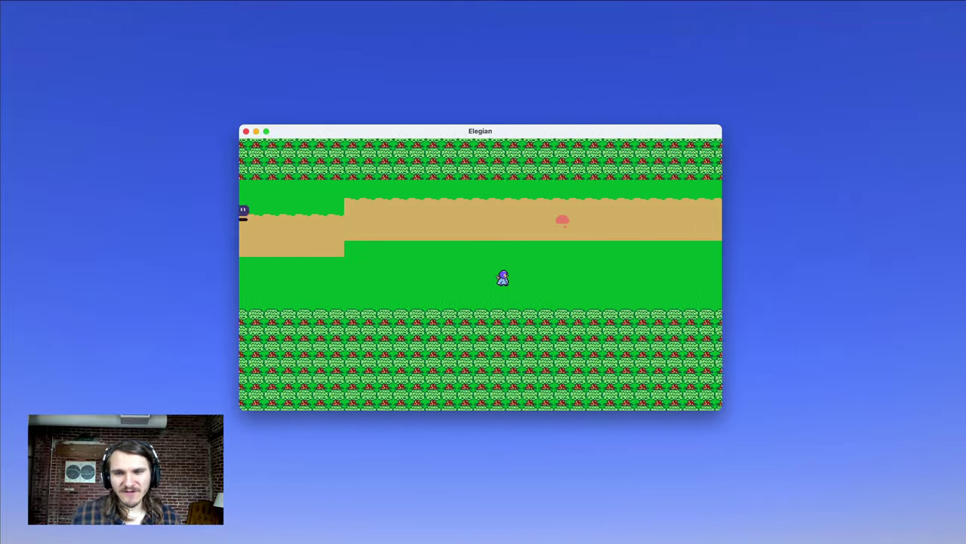
key("Right")
key("Up")
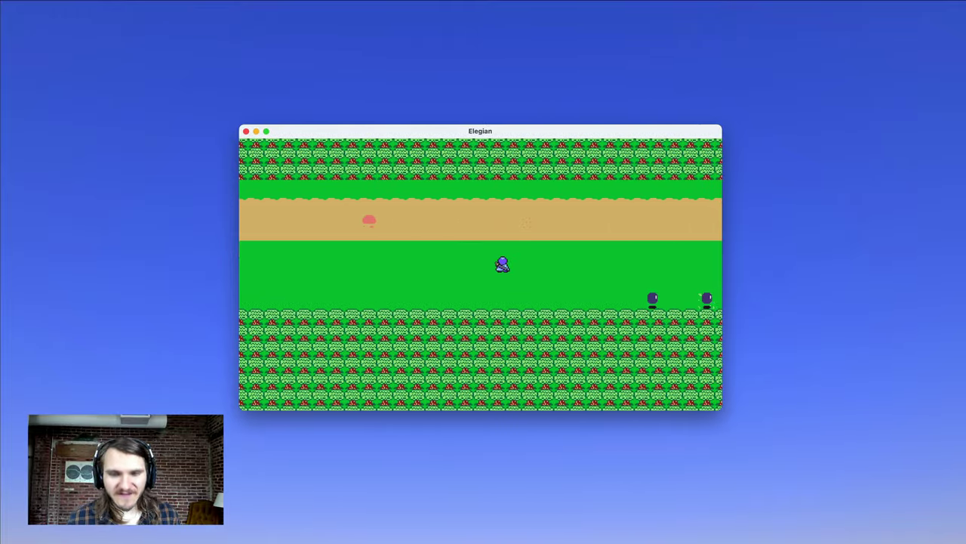
key("Right")
key("Right")
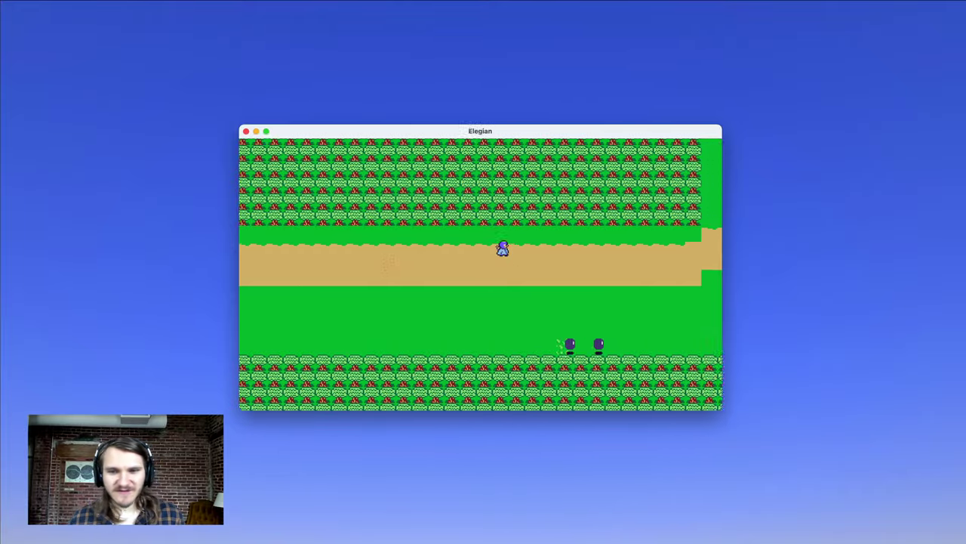
key("Right")
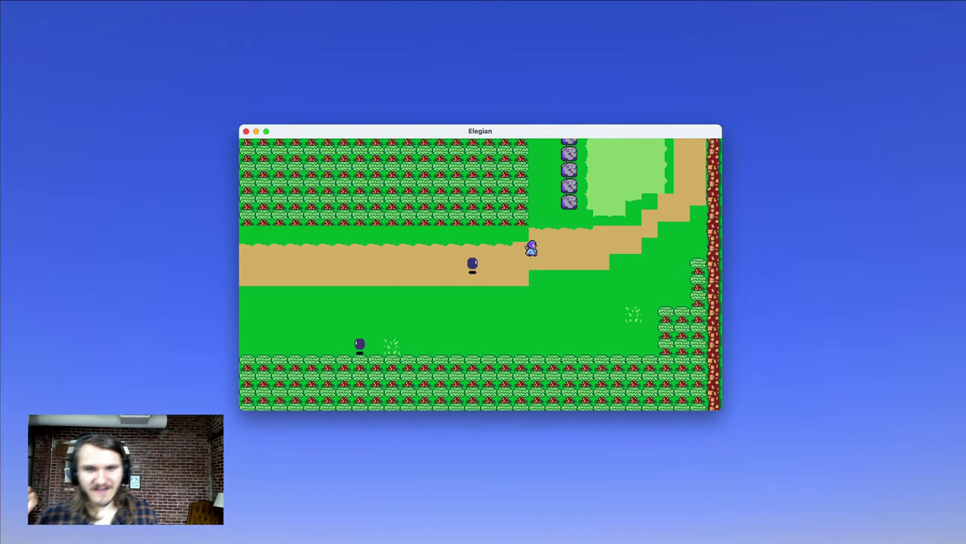
key("Up")
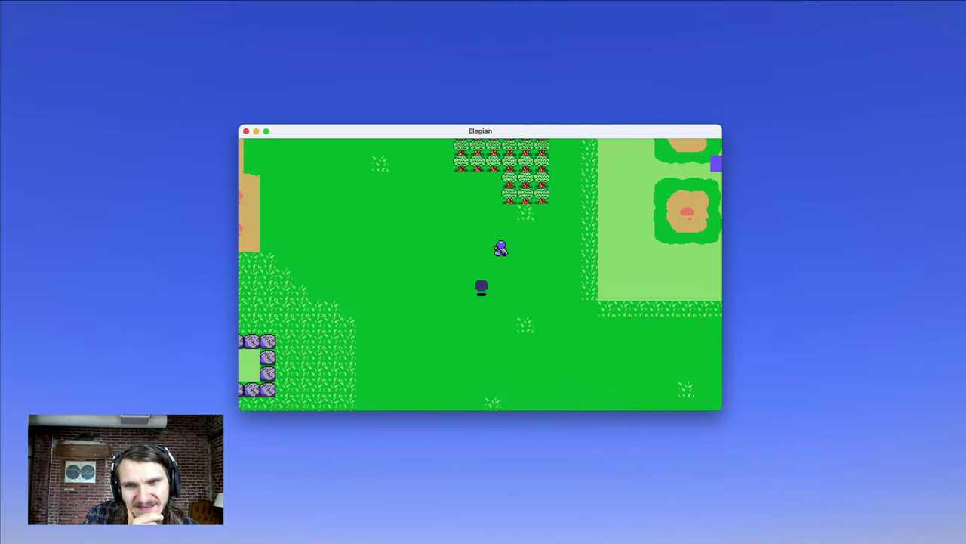
key("Down")
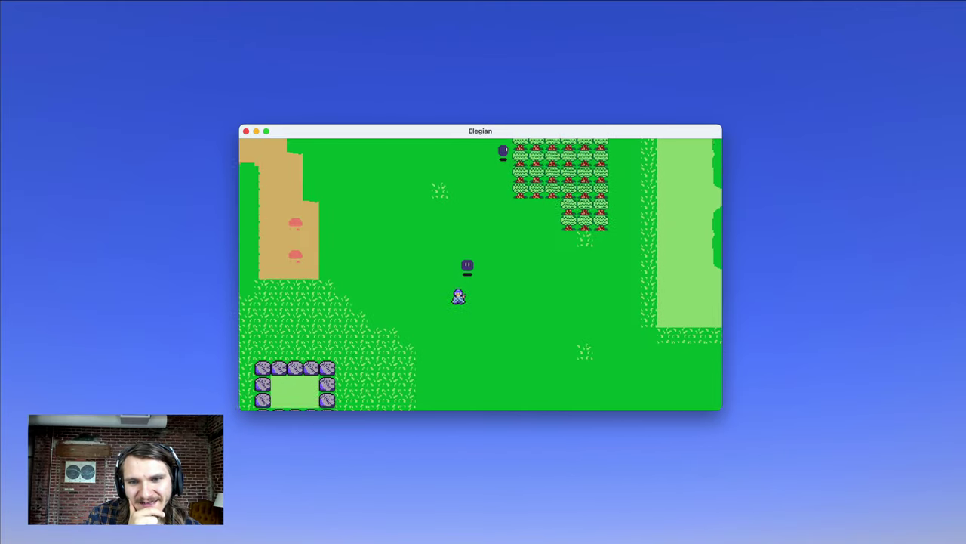
key("Right")
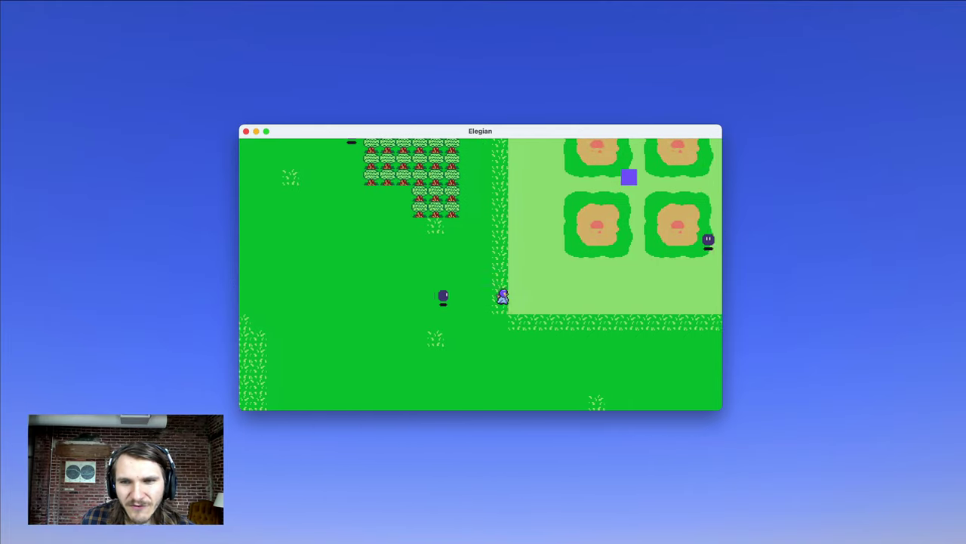
key("Up")
key("Right")
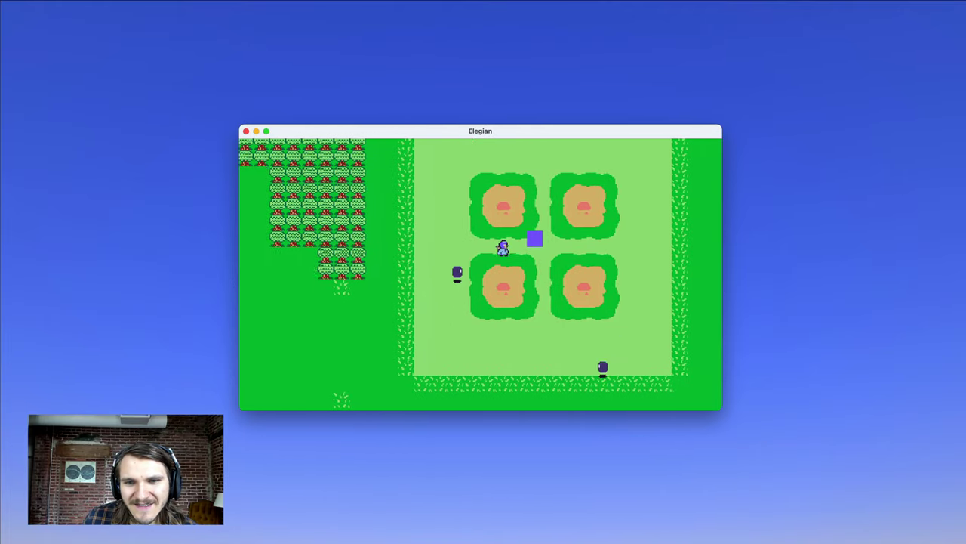
key("Up")
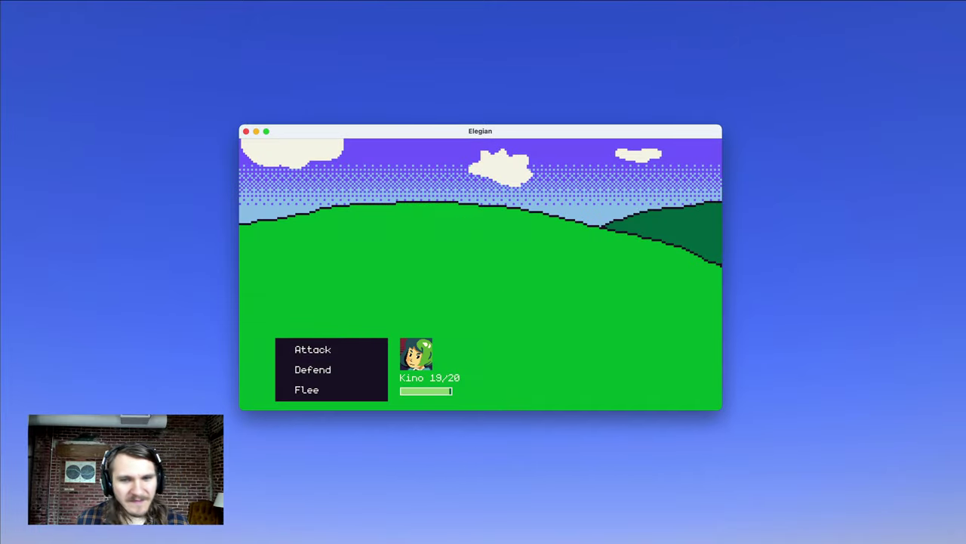
Step: Attack and defeat the Mushroom for 3 experience, then read and close Douglas's dialogue
key("Return")
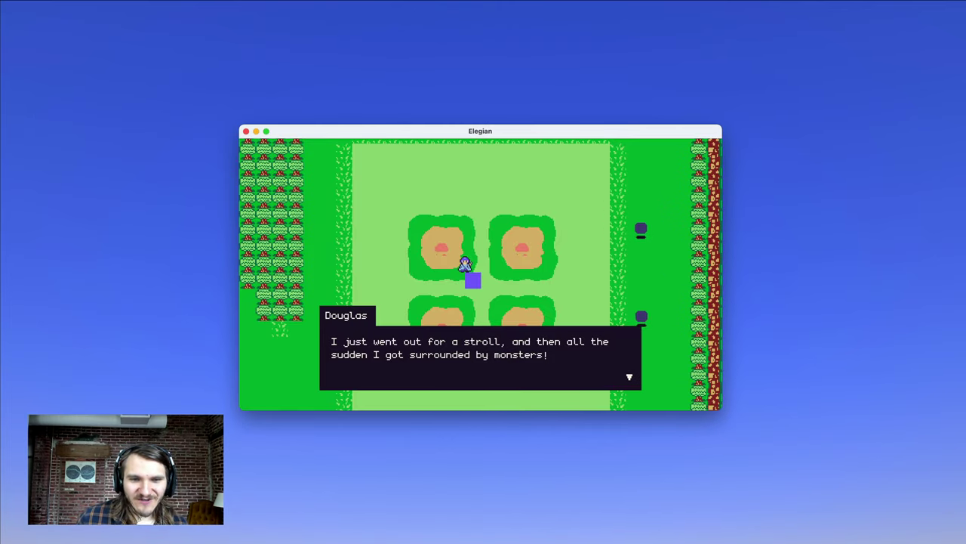
key("Return")
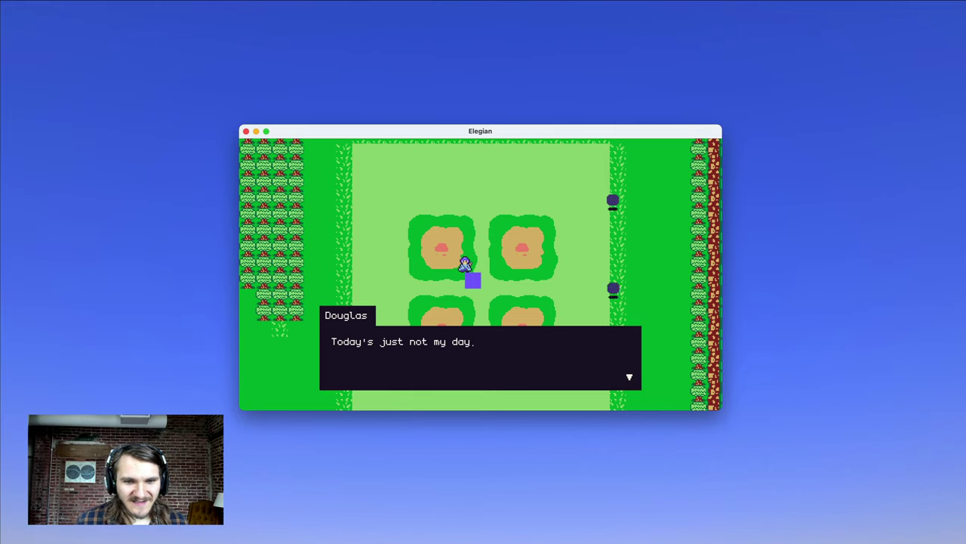
key("Return")
key("Up")
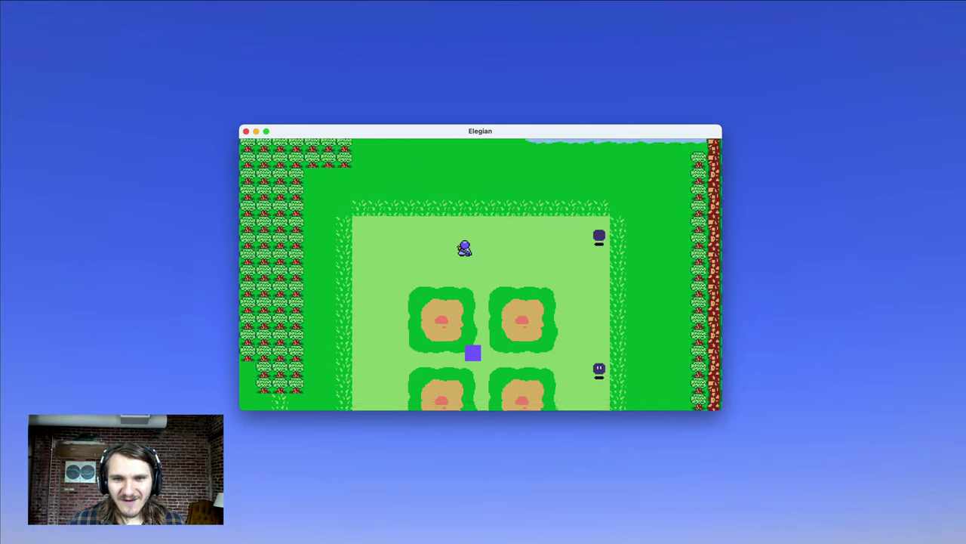
Step: Walk north to the lake and follow its southern shore east, then west
key("Right")
key("Right")
key("Up")
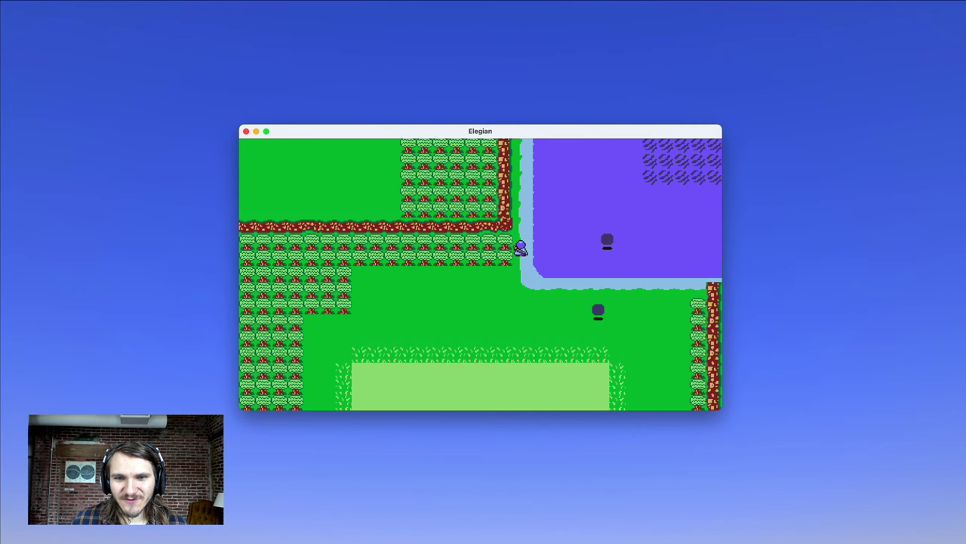
key("Up")
key("Up")
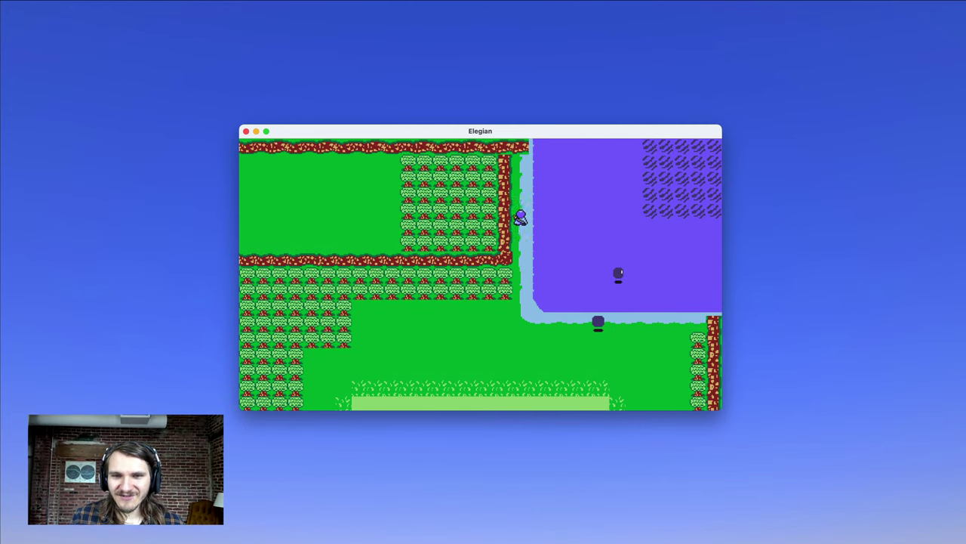
key("Down")
key("Down")
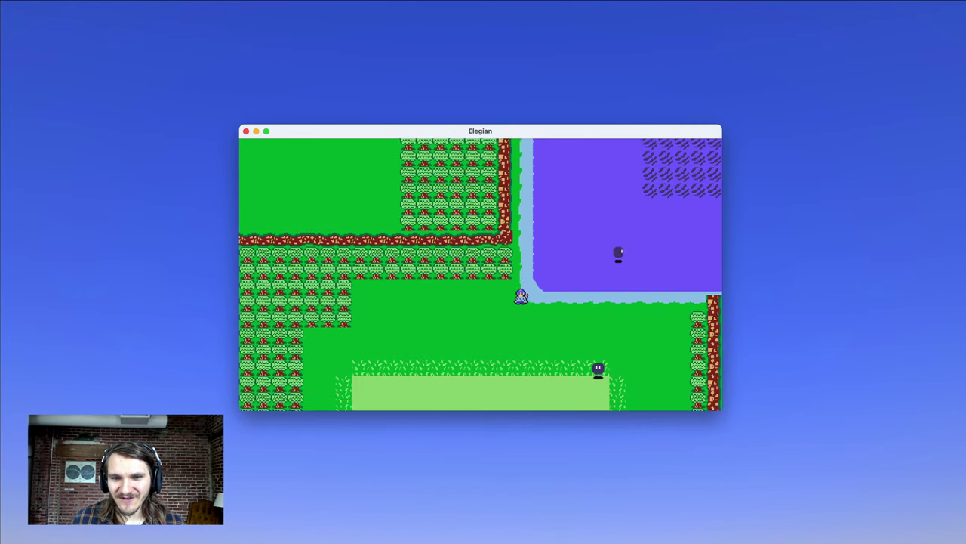
key("Right")
key("Right")
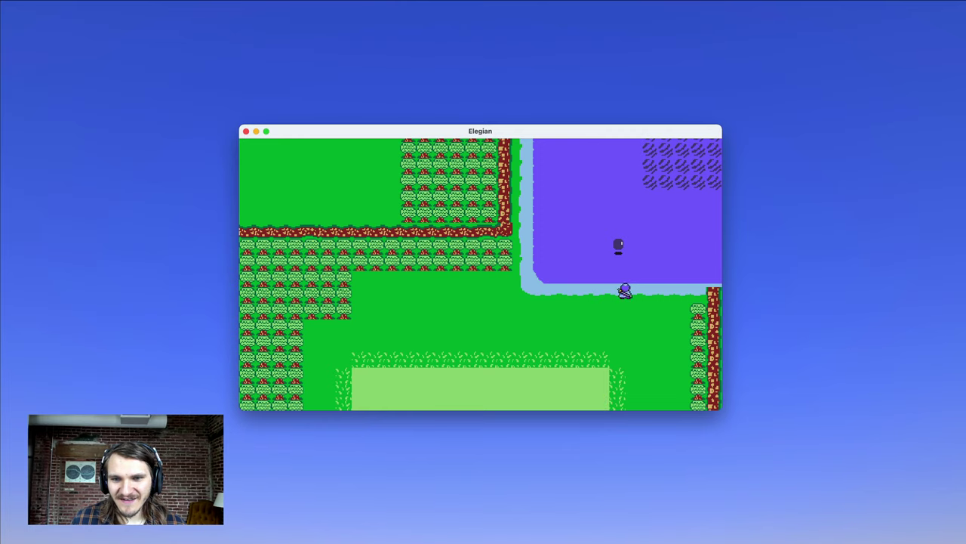
key("Left")
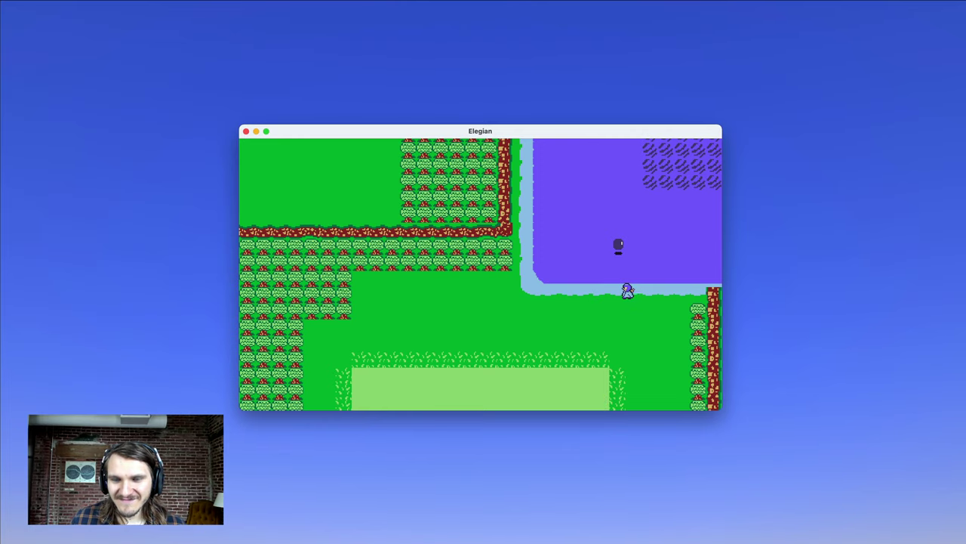
key("Left")
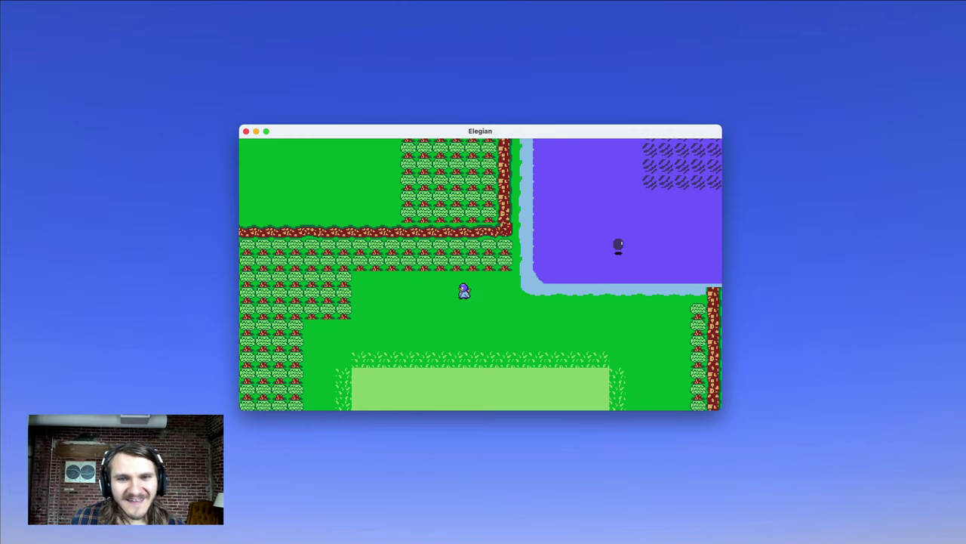
Step: Head south and west through the meadow past the garden plots, then pause the game
key("Down")
key("Down")
key("Left")
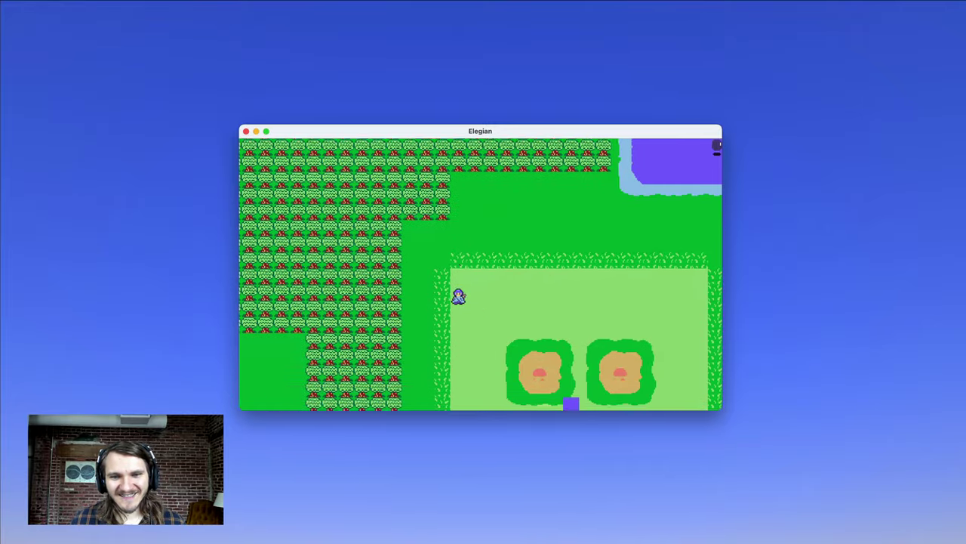
key("Left")
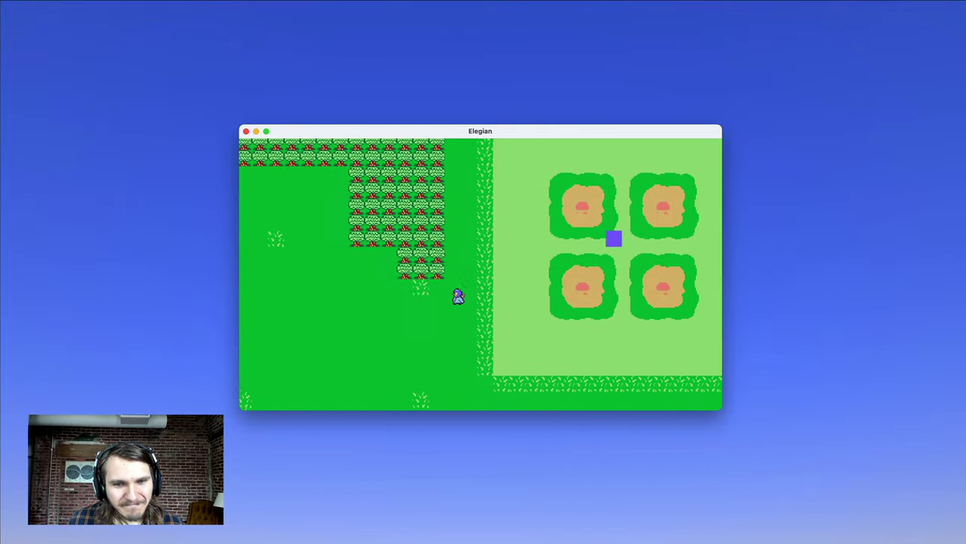
key("Left")
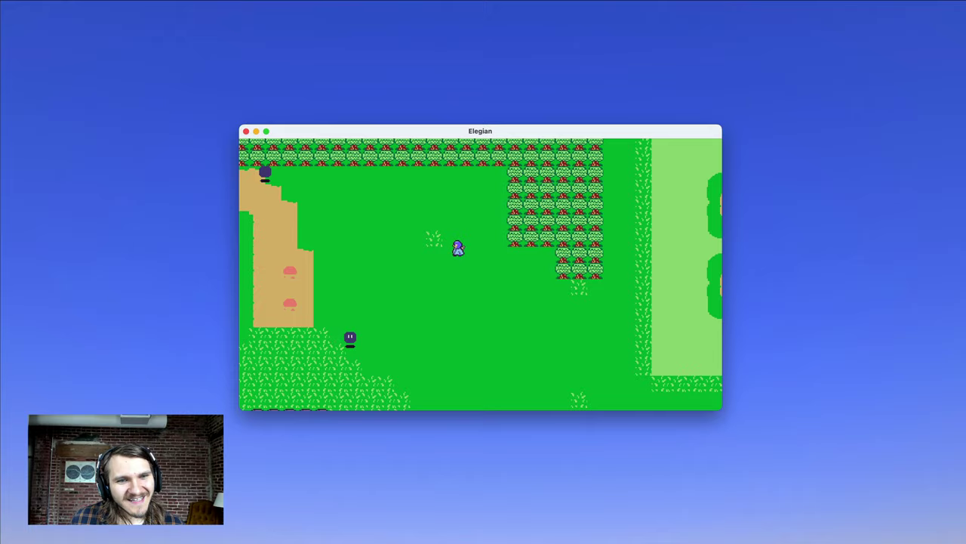
key("Escape")
Step: Save the game from the System menu, then switch to Tiled's Huron Plains - West map
key("Down")
key("Return")
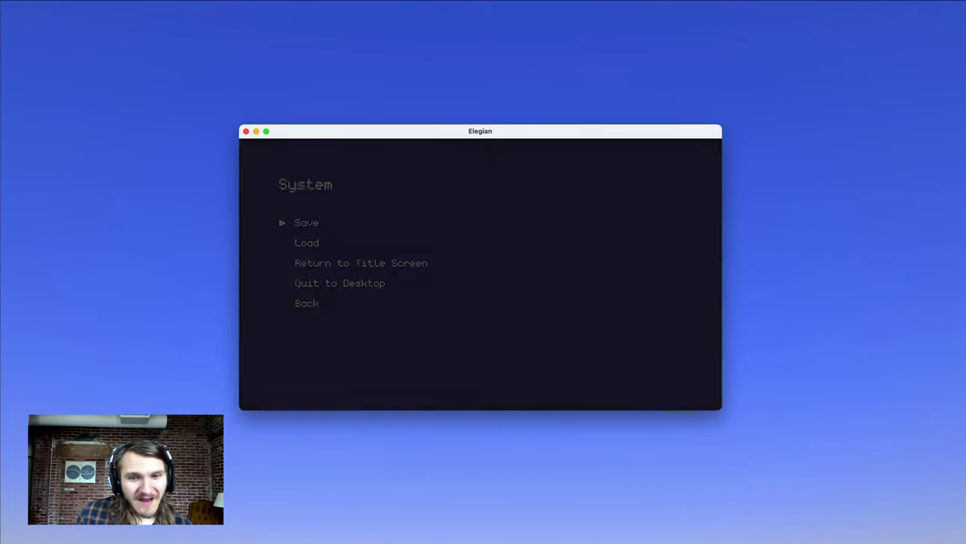
key("Return")
key("Return")
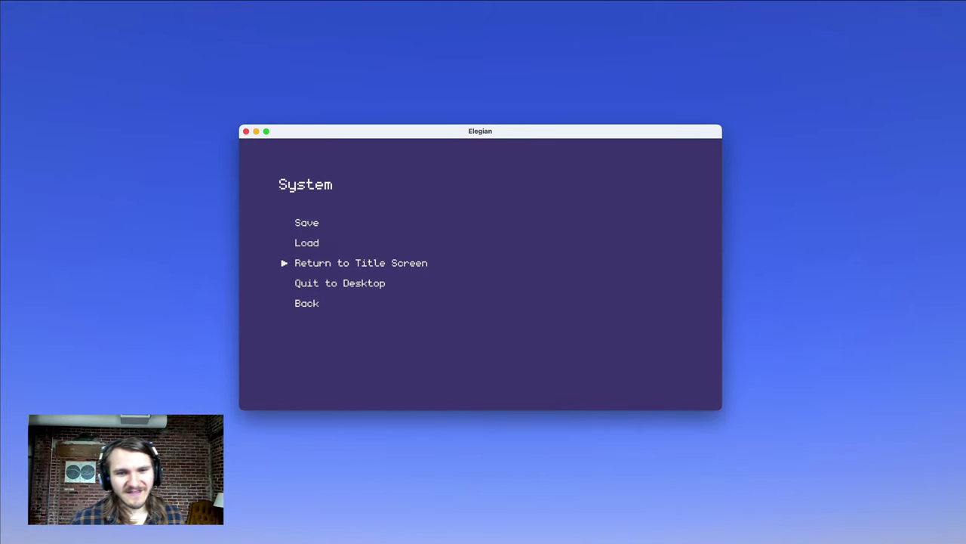
key("Return")
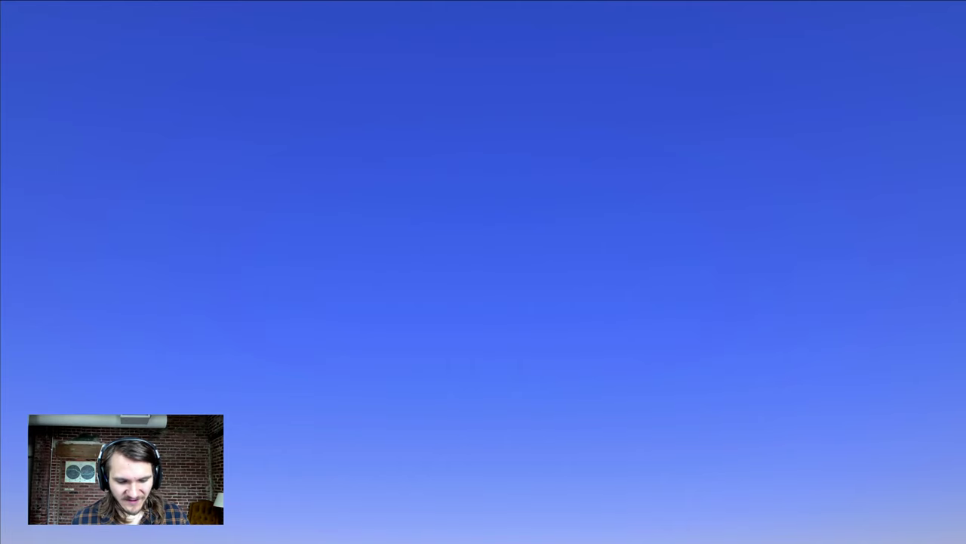
key("super+Tab")
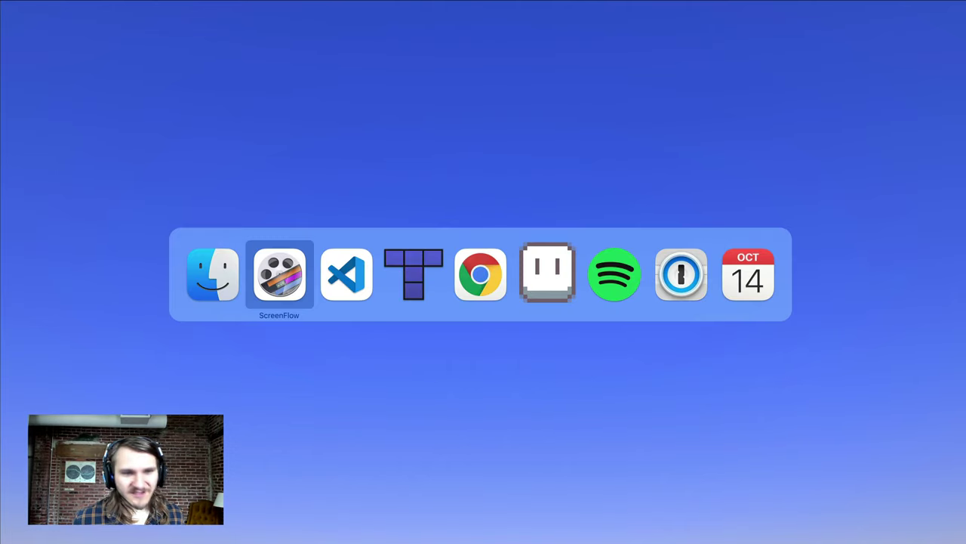
key("super+Tab")
key("super+Tab")
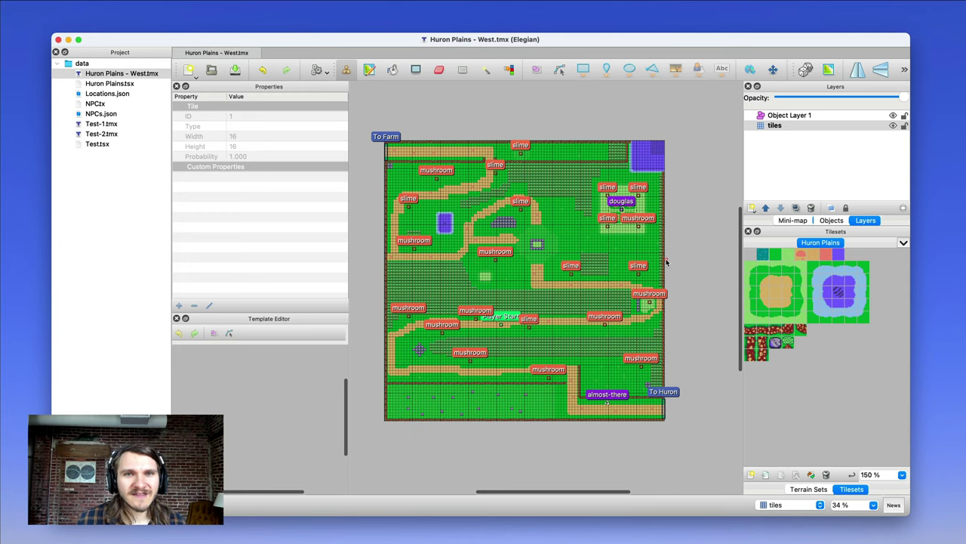
scroll(667, 262, "up", 5, "ctrl")
scroll(609, 243, "down", 3, "ctrl")
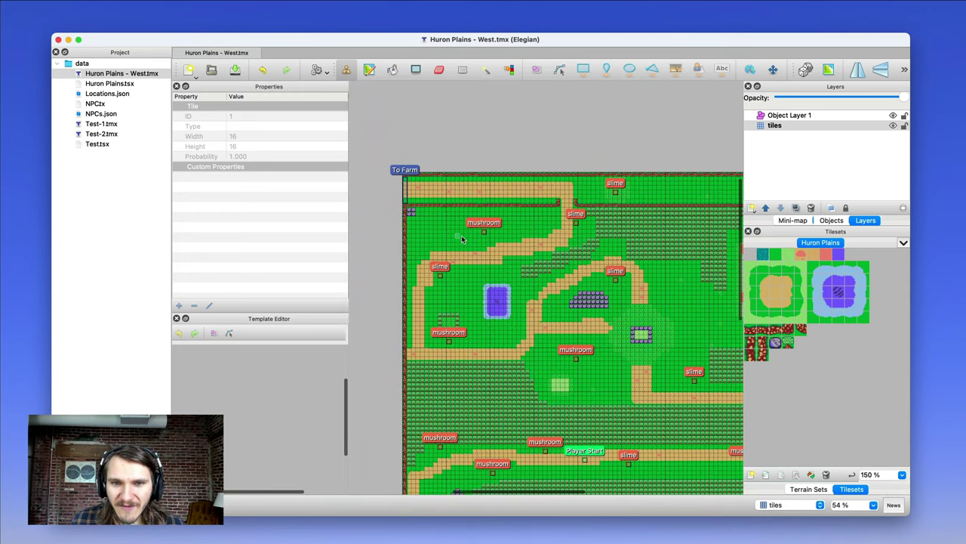
scroll(489, 255, "down", 2, "ctrl")
scroll(538, 310, "down", 5)
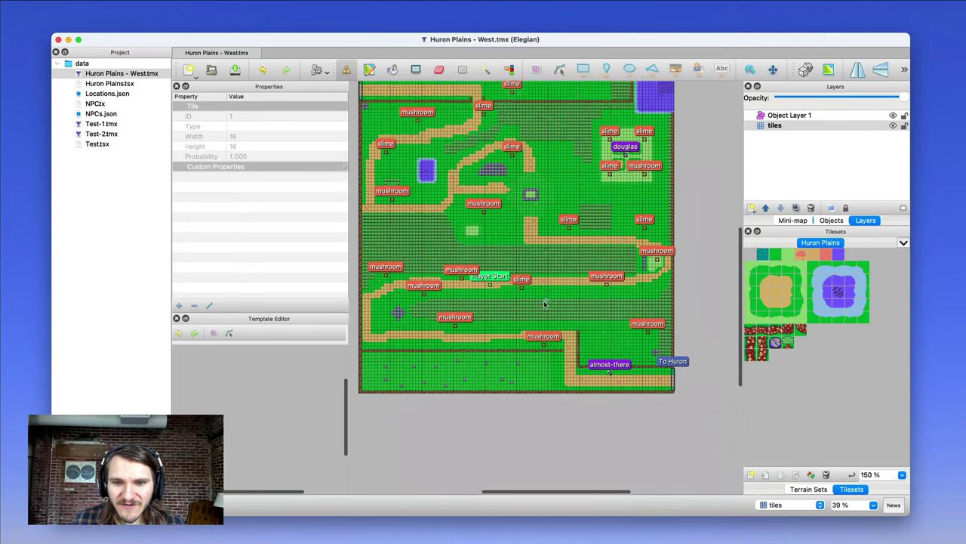
scroll(546, 304, "up", 2)
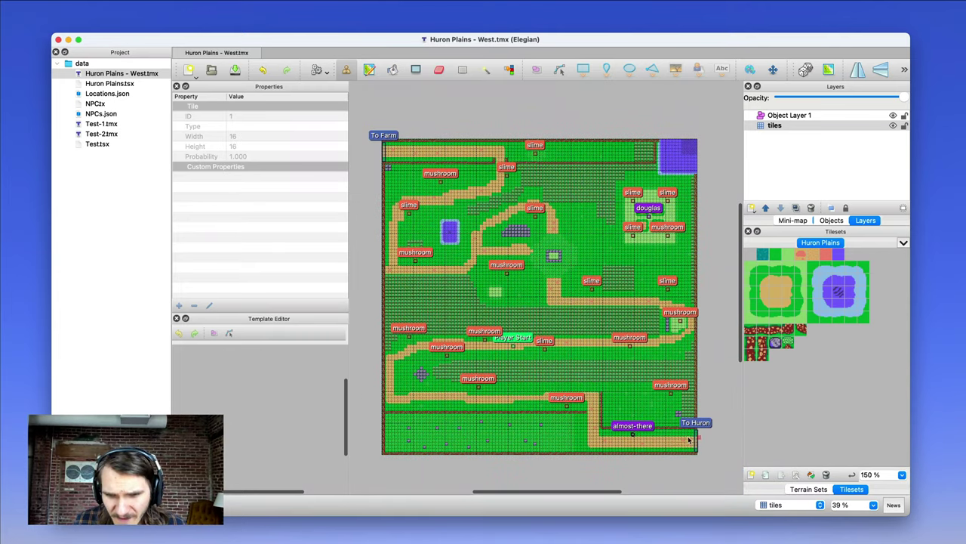
left_click(812, 114)
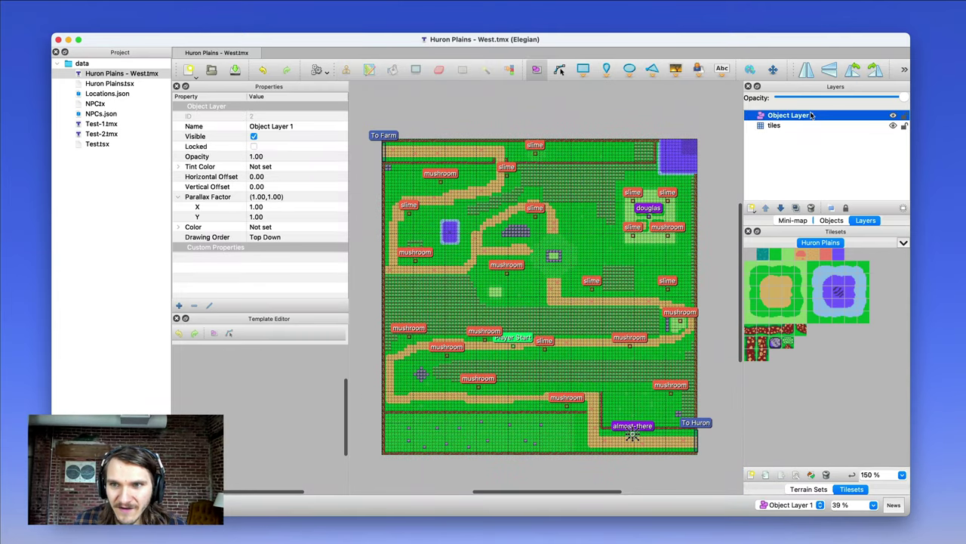
left_click(778, 125)
scroll(575, 246, "up", 5, "ctrl")
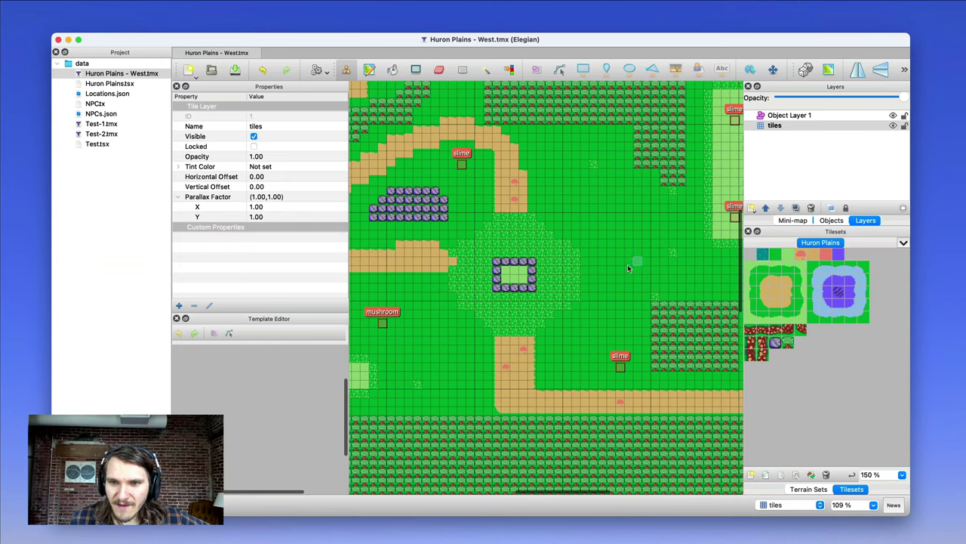
Step: Stamp the first Huron Plains tile onto the grass up and right of the stone-ringed square
left_click(763, 256)
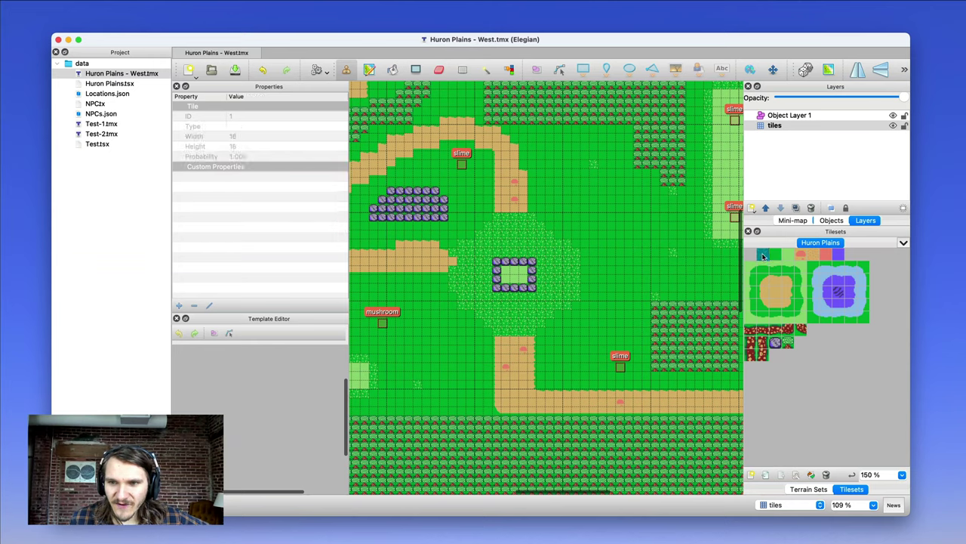
left_click(618, 242)
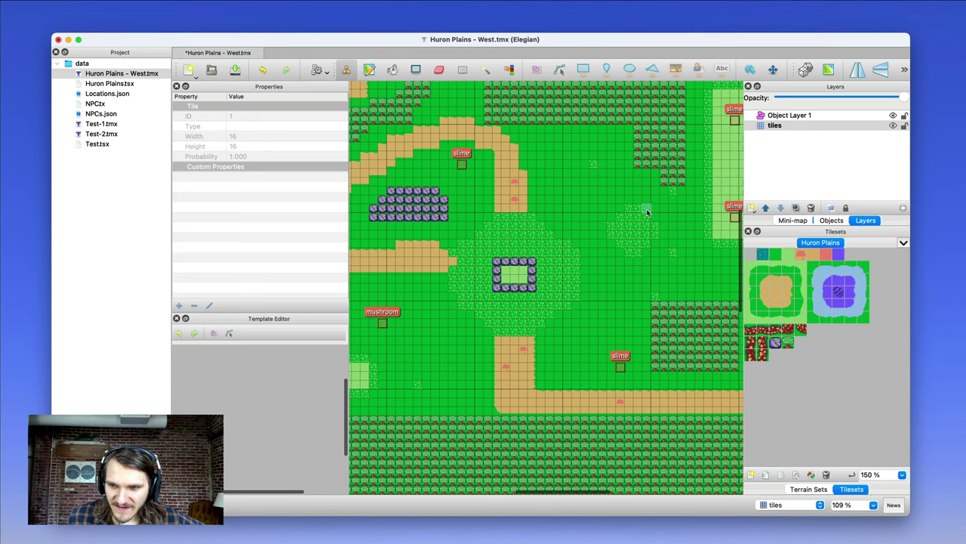
scroll(646, 209, "up", 5)
scroll(646, 209, "right", 4)
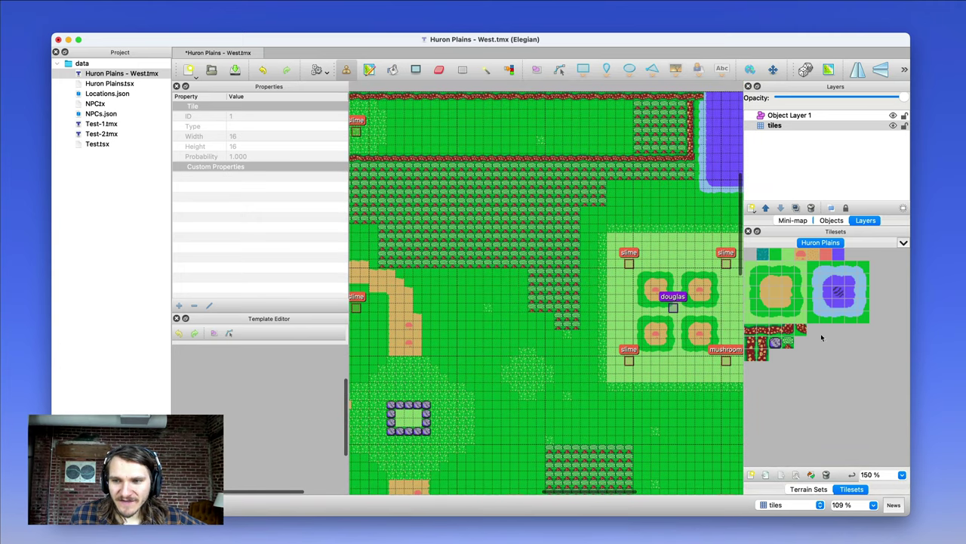
Step: Save the map with Cmd+S and scroll around to review the spawns and Player Start
key("super+s")
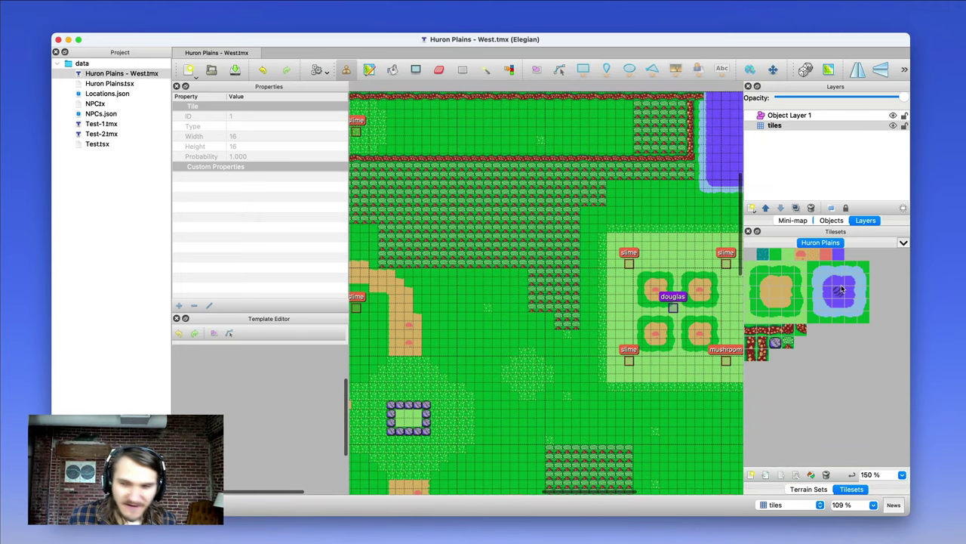
scroll(592, 253, "up", 3)
scroll(592, 252, "right", 1)
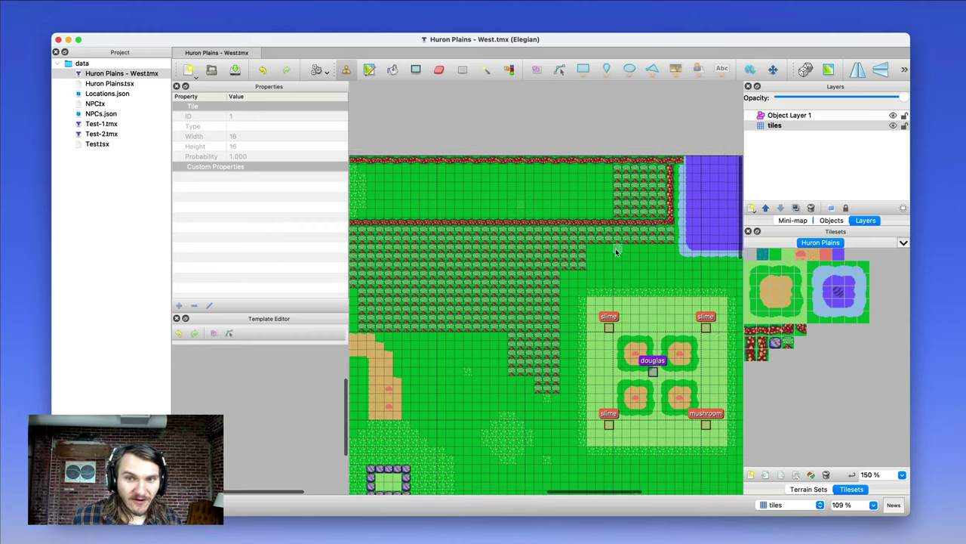
scroll(585, 271, "down", 8)
scroll(584, 271, "left", 6)
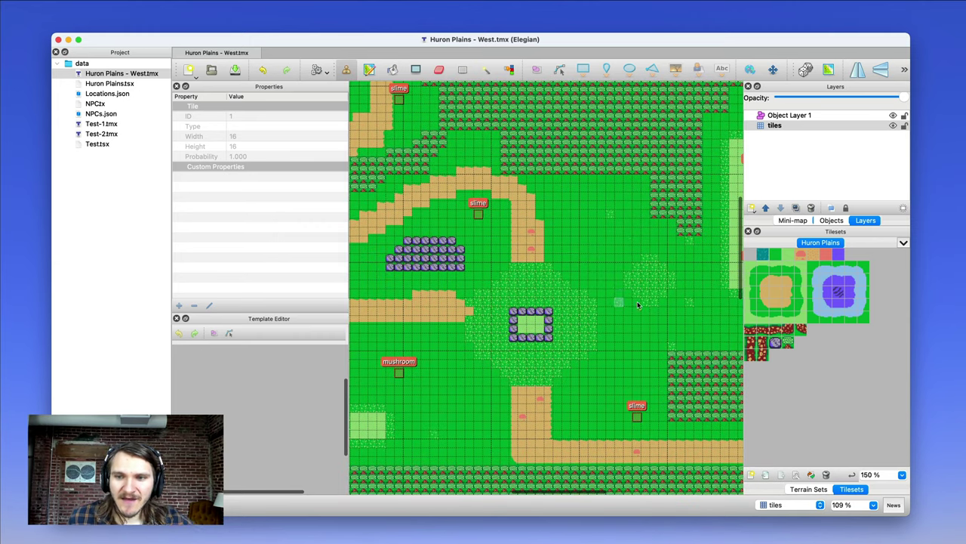
scroll(606, 299, "down", 1)
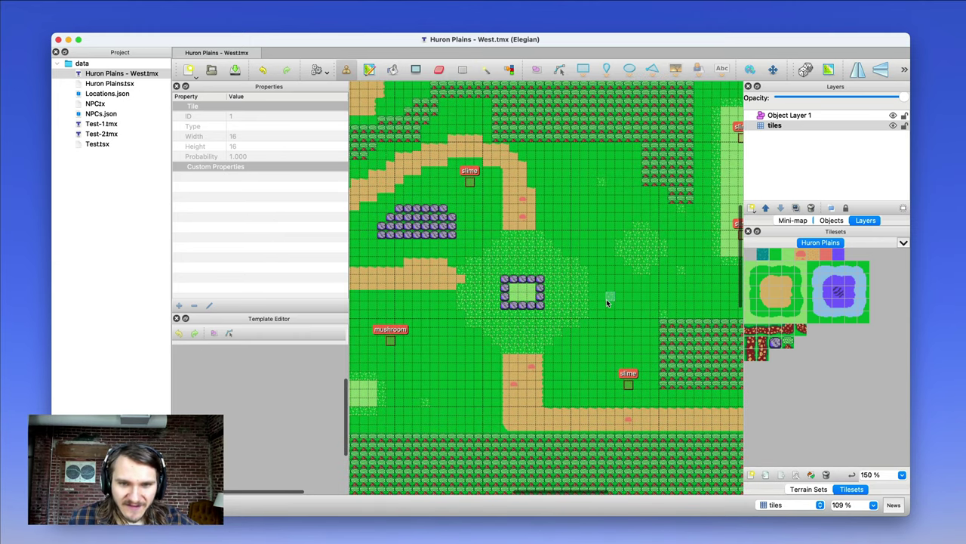
scroll(606, 299, "down", 2)
scroll(606, 299, "left", 3)
Step: Make Object Layer 1 active and scroll to the map's bottom-right corner
left_click(785, 115)
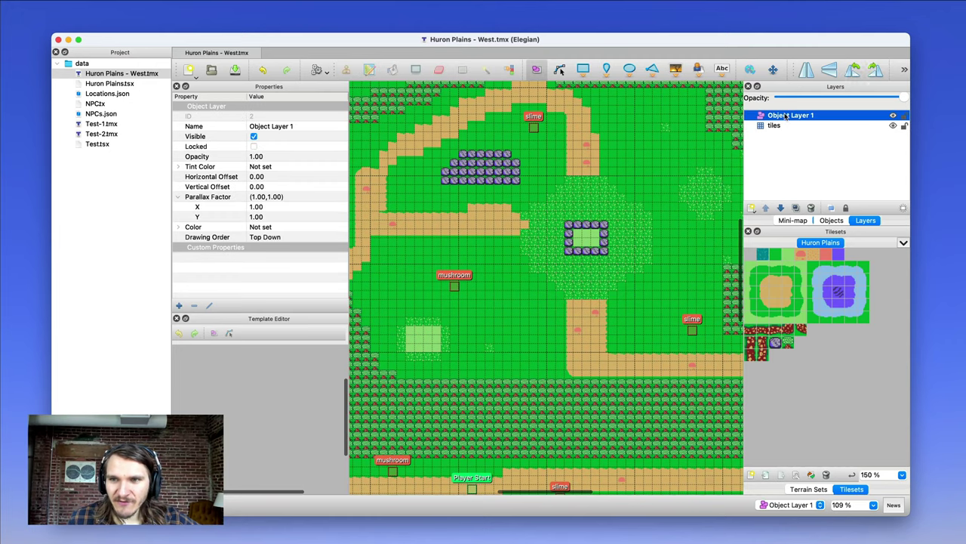
scroll(559, 196, "up", 2)
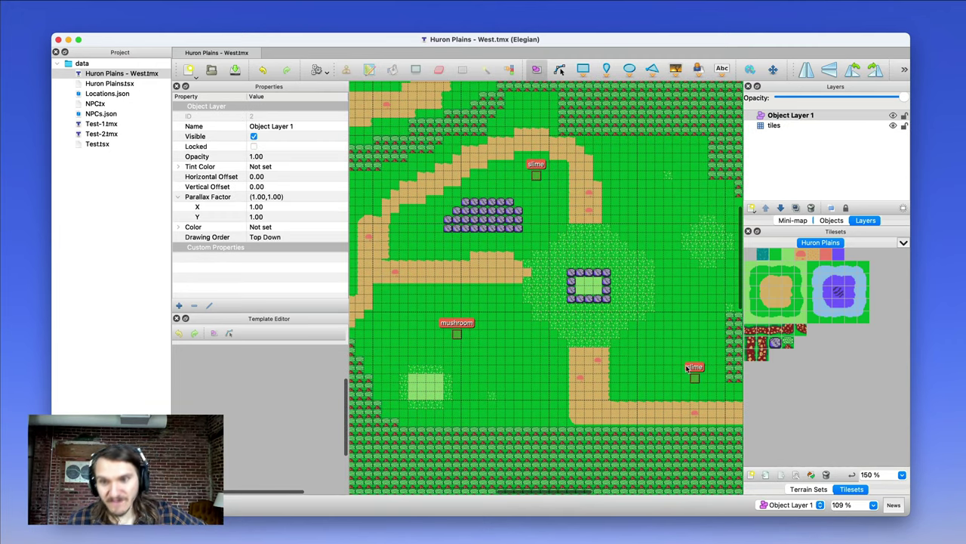
scroll(634, 285, "up", 5)
scroll(576, 283, "down", 8)
scroll(577, 283, "left", 3)
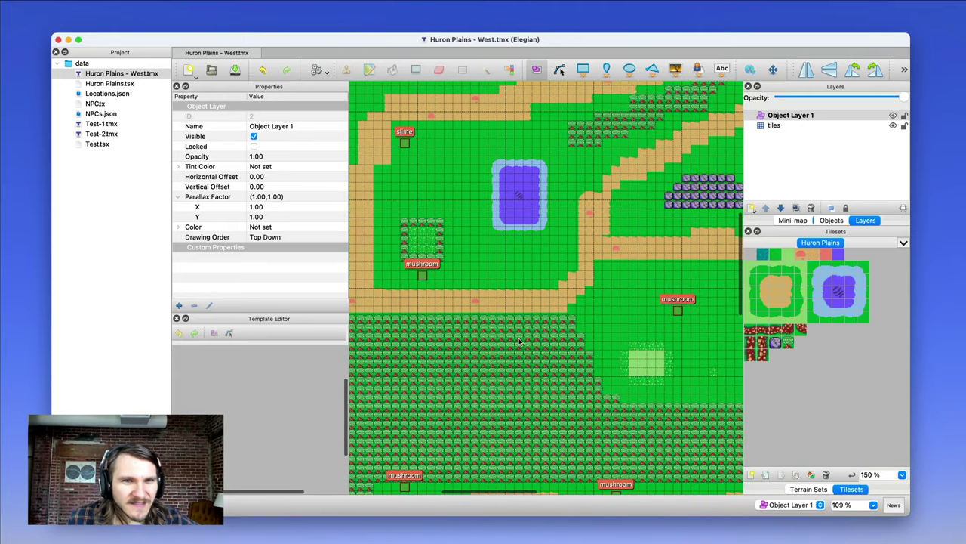
scroll(519, 342, "down", 5)
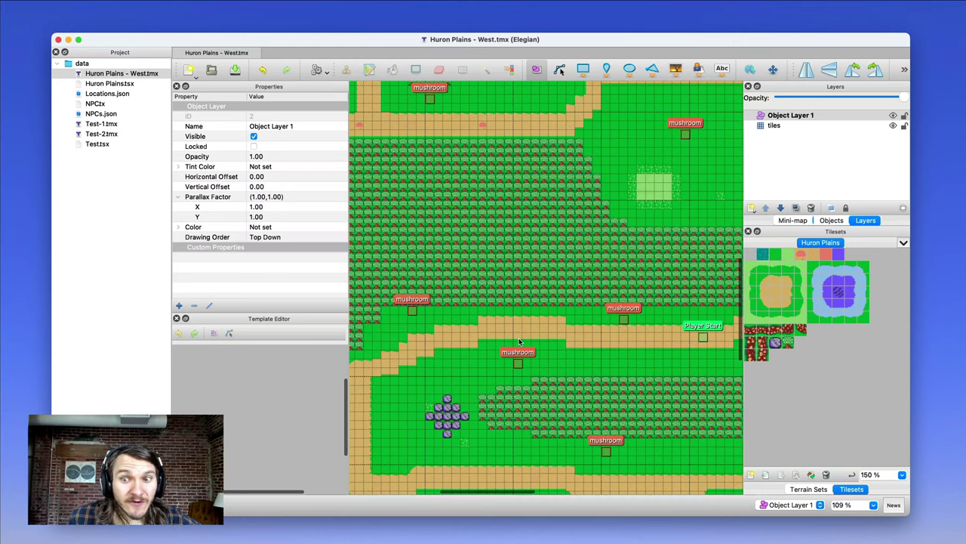
scroll(519, 342, "right", 3)
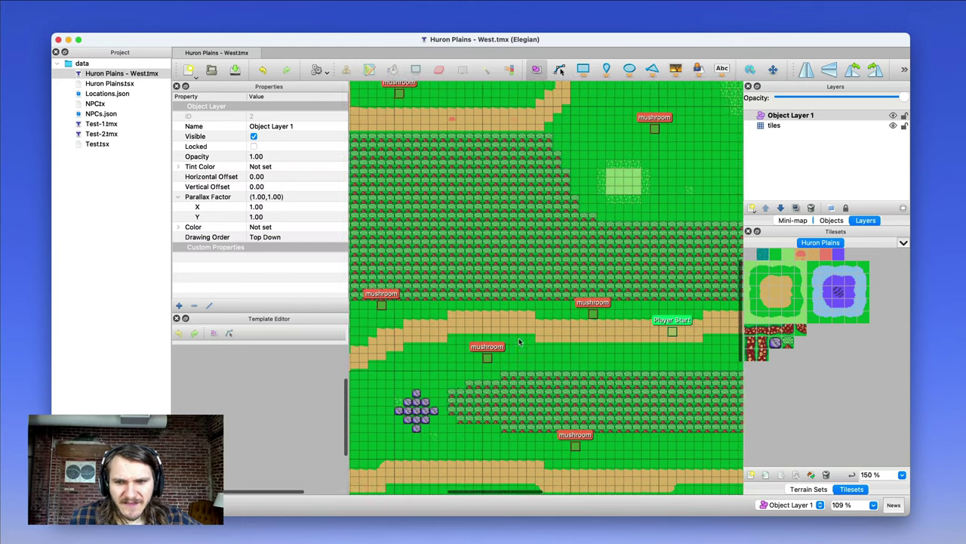
scroll(519, 342, "down", 4)
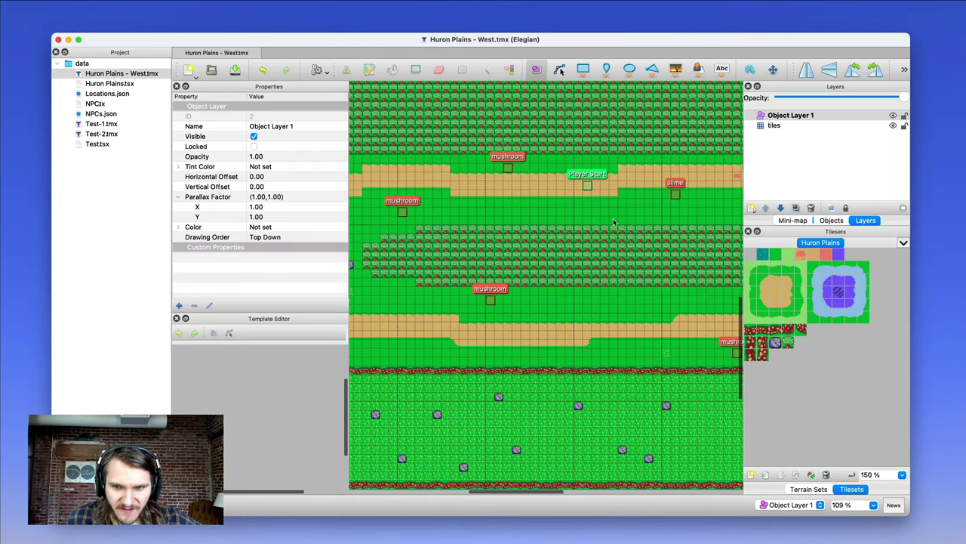
scroll(507, 310, "down", 6)
scroll(506, 309, "right", 3)
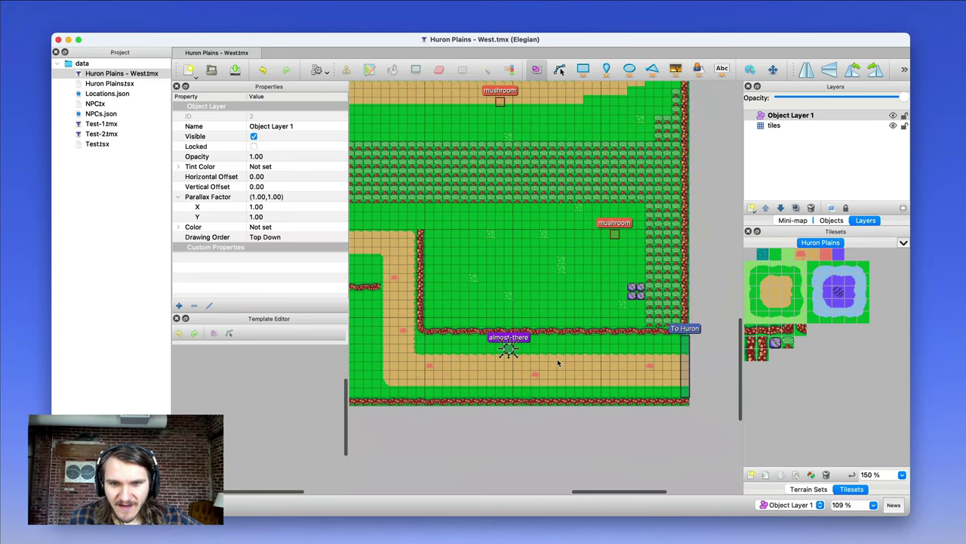
Step: Inspect the almost-there NPC and the To Huron transport leading to Test-2:63:56
left_click(508, 348)
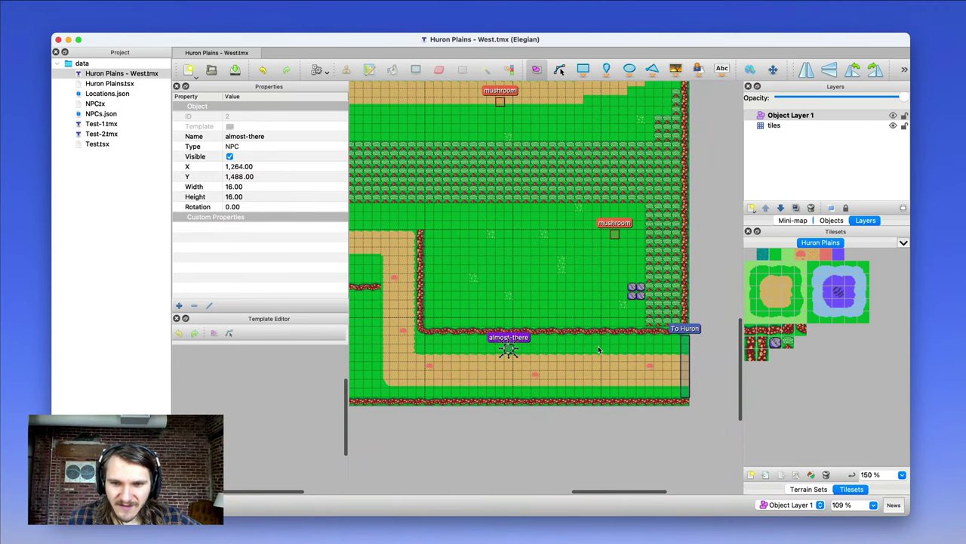
left_click(685, 366)
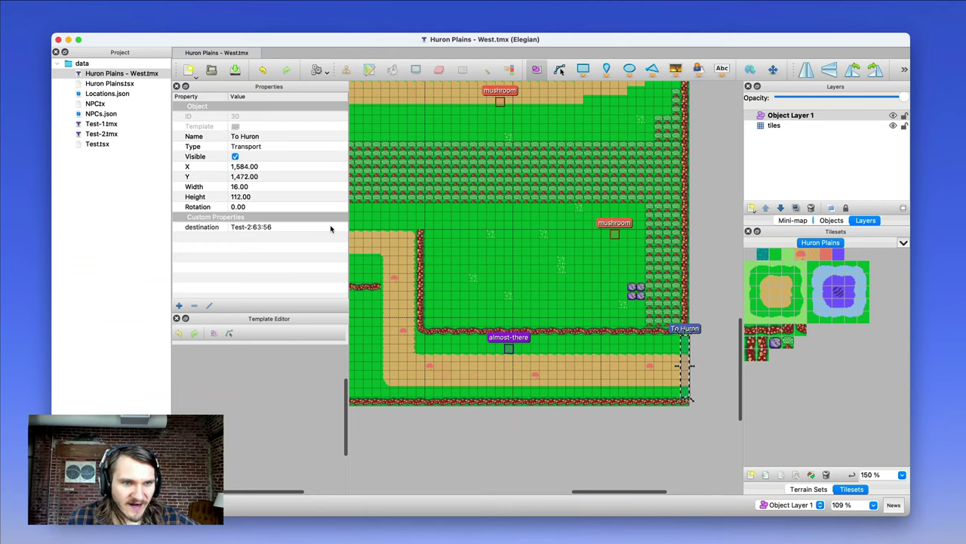
scroll(591, 215, "down", 2, "ctrl")
scroll(591, 215, "up", 5)
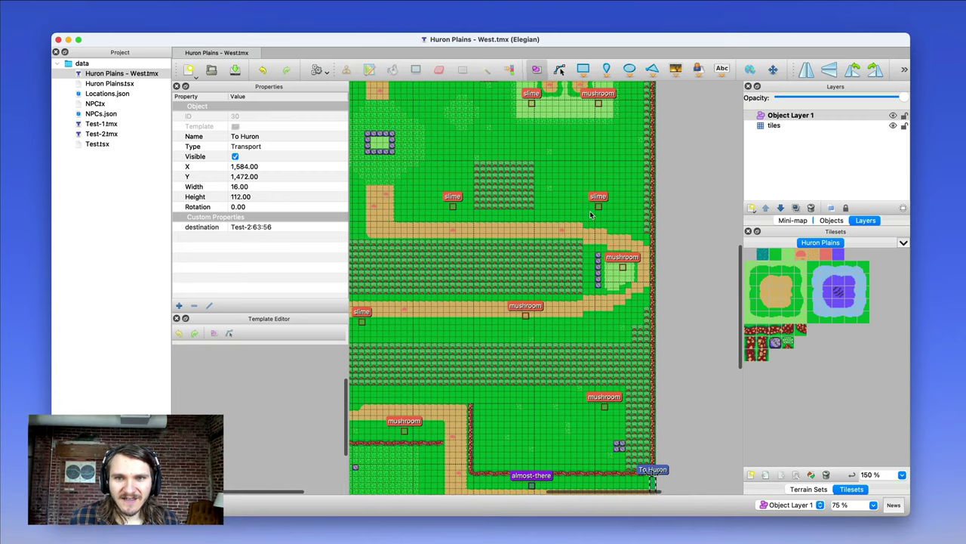
scroll(585, 215, "down", 3, "ctrl")
scroll(577, 216, "up", 2)
scroll(578, 215, "left", 2)
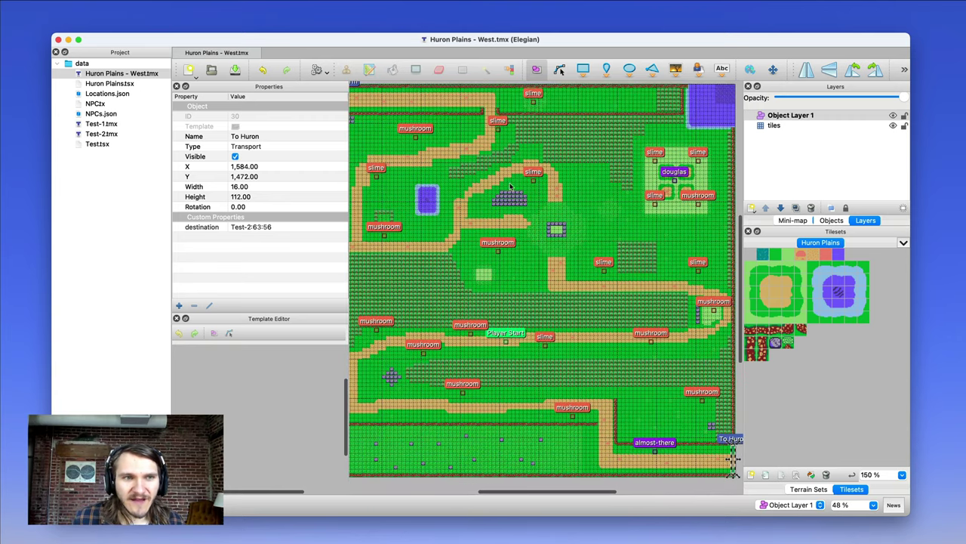
left_click(101, 124)
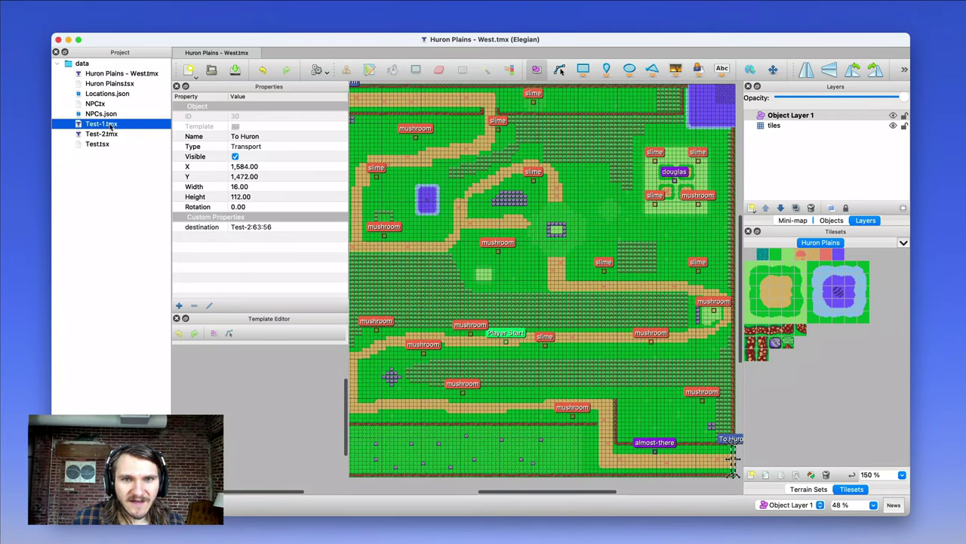
Step: Open Test-1.tmx and Test-2.tmx from the Project panel in separate tabs
double_click(108, 127)
scroll(479, 241, "down", 3, "ctrl")
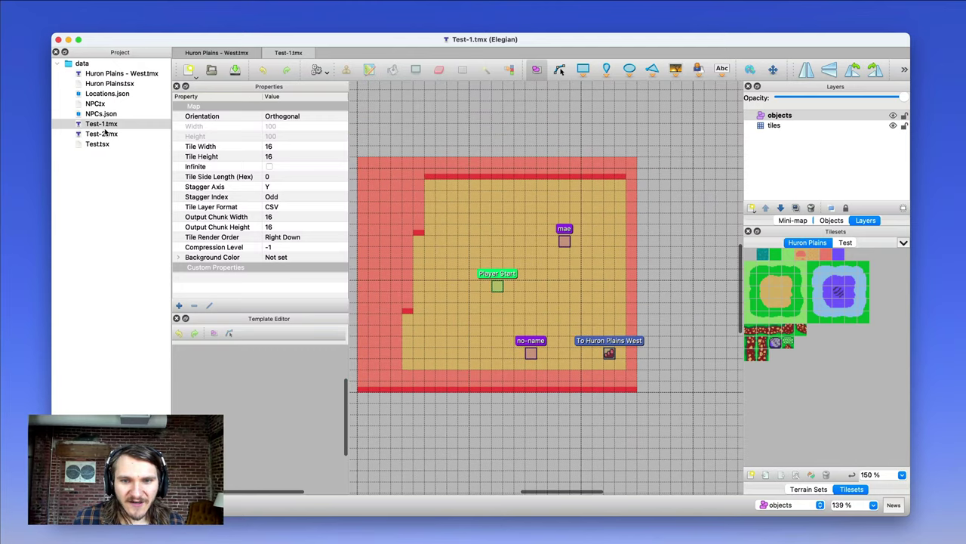
double_click(93, 135)
scroll(368, 187, "down", 4, "ctrl")
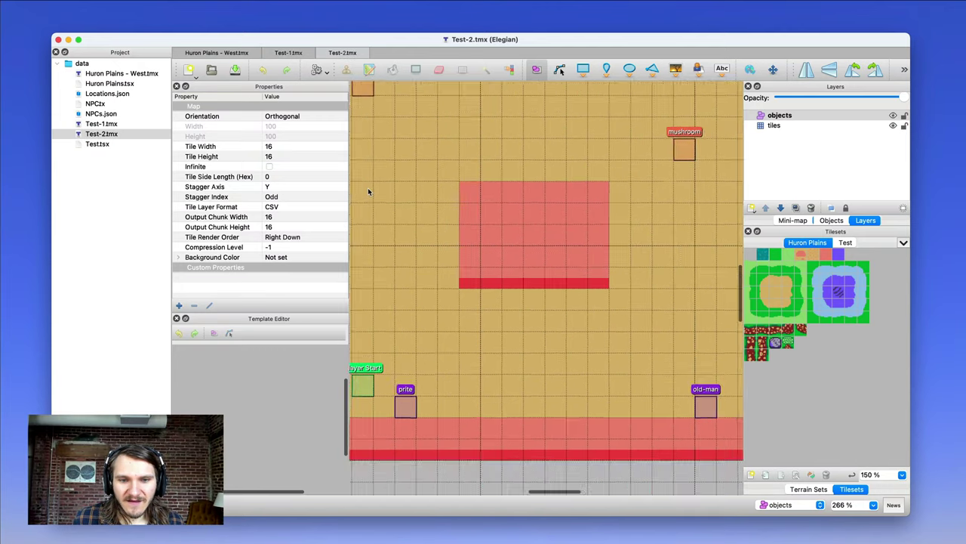